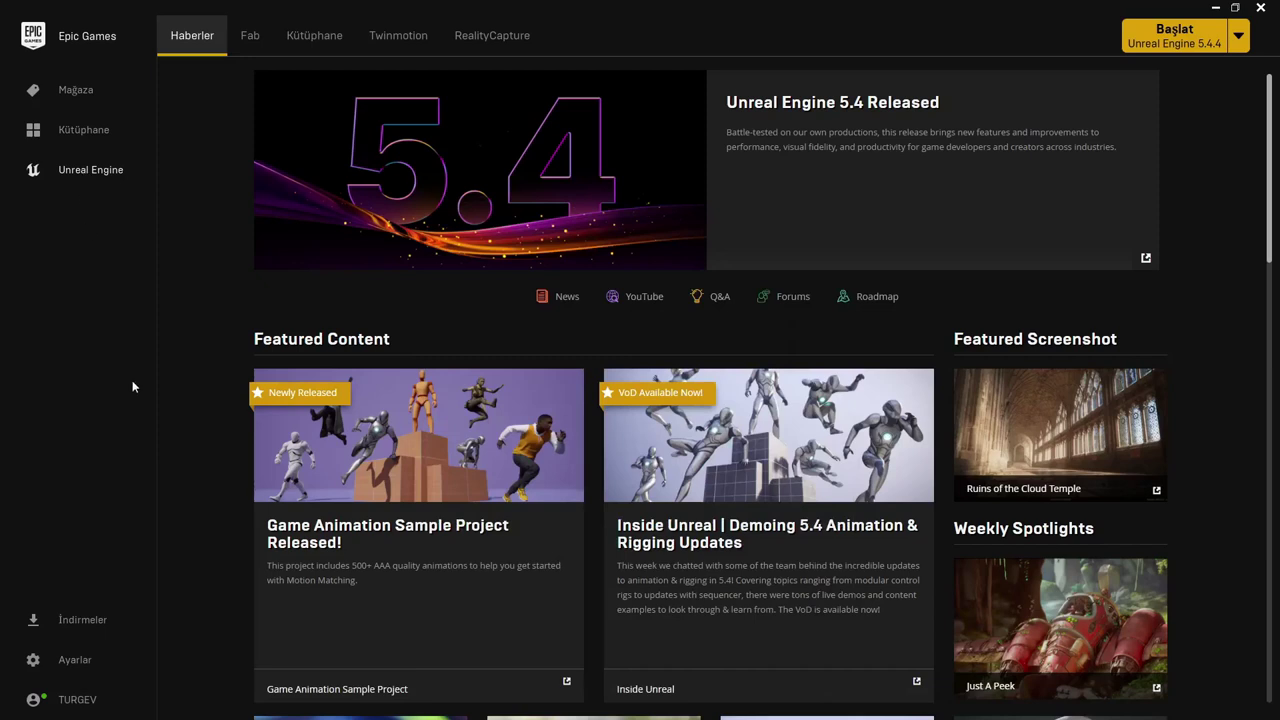
- Launch Twinmotion 2024.1.2 from its page in the Epic Games Launcher
{"action": "left_click", "coordinate": [85, 179]}
{"action": "left_click", "coordinate": [397, 47]}
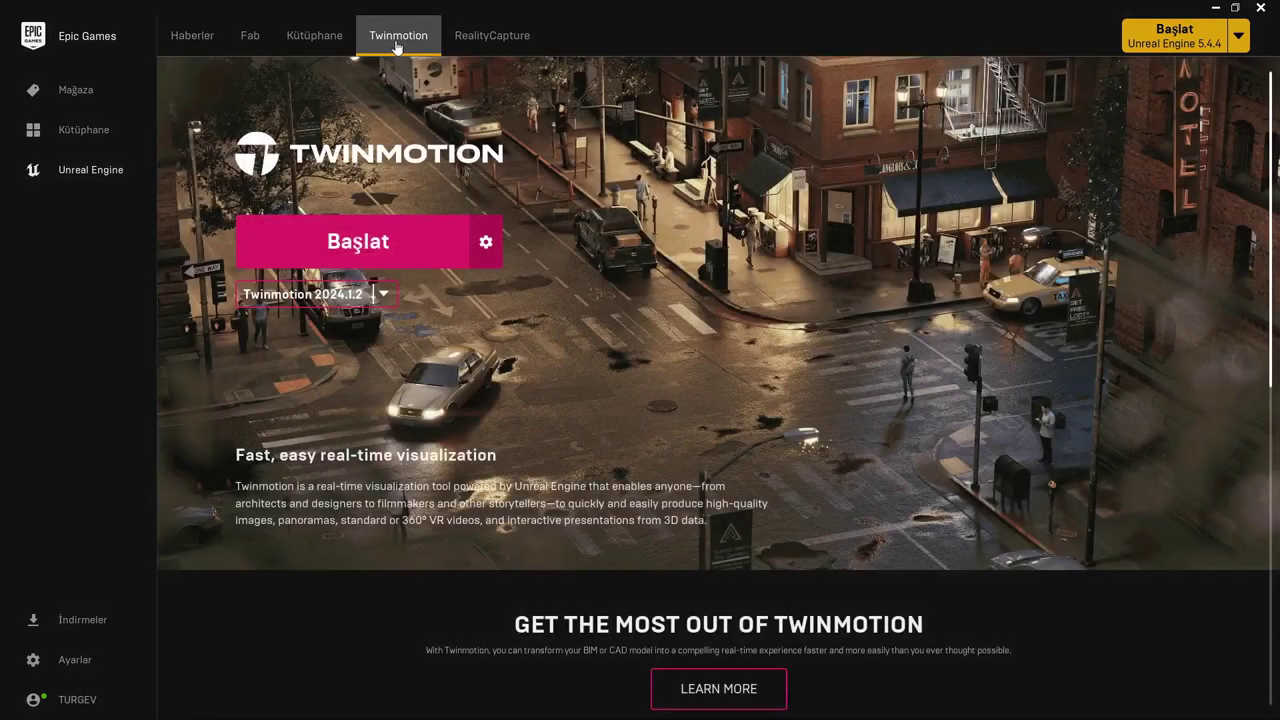
{"action": "left_click", "coordinate": [379, 256]}
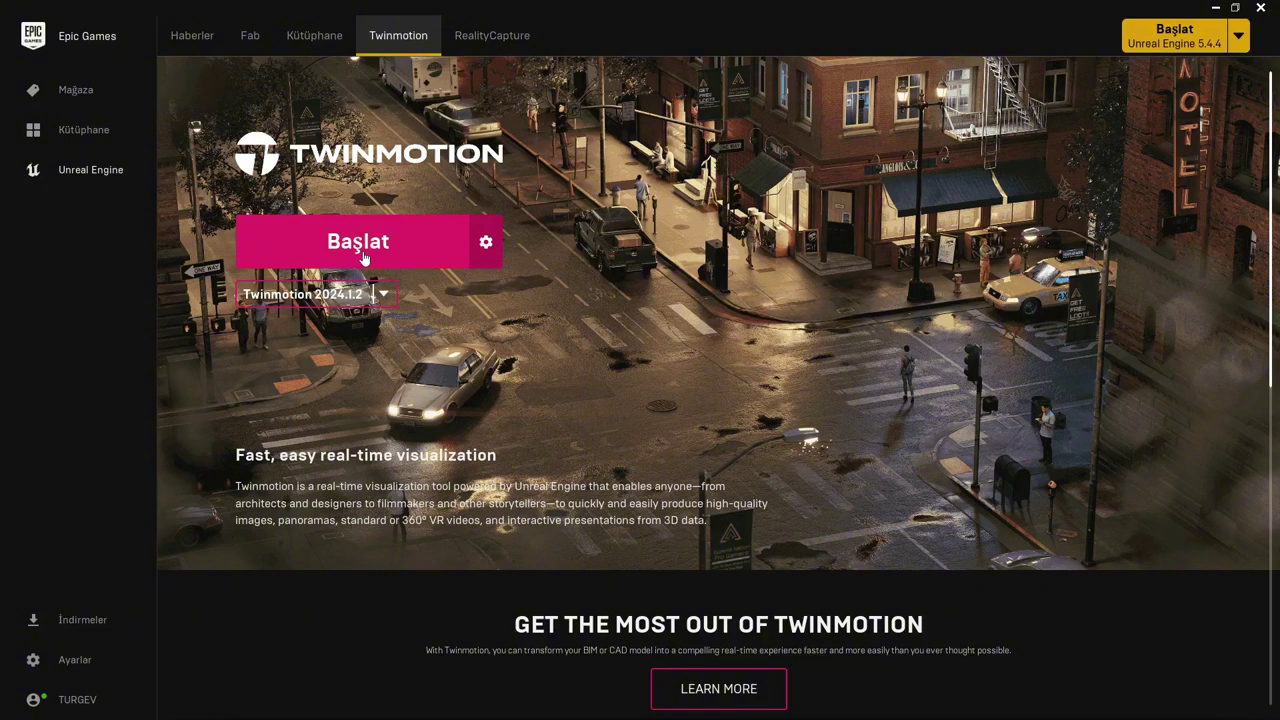
{"action": "left_click", "coordinate": [363, 255]}
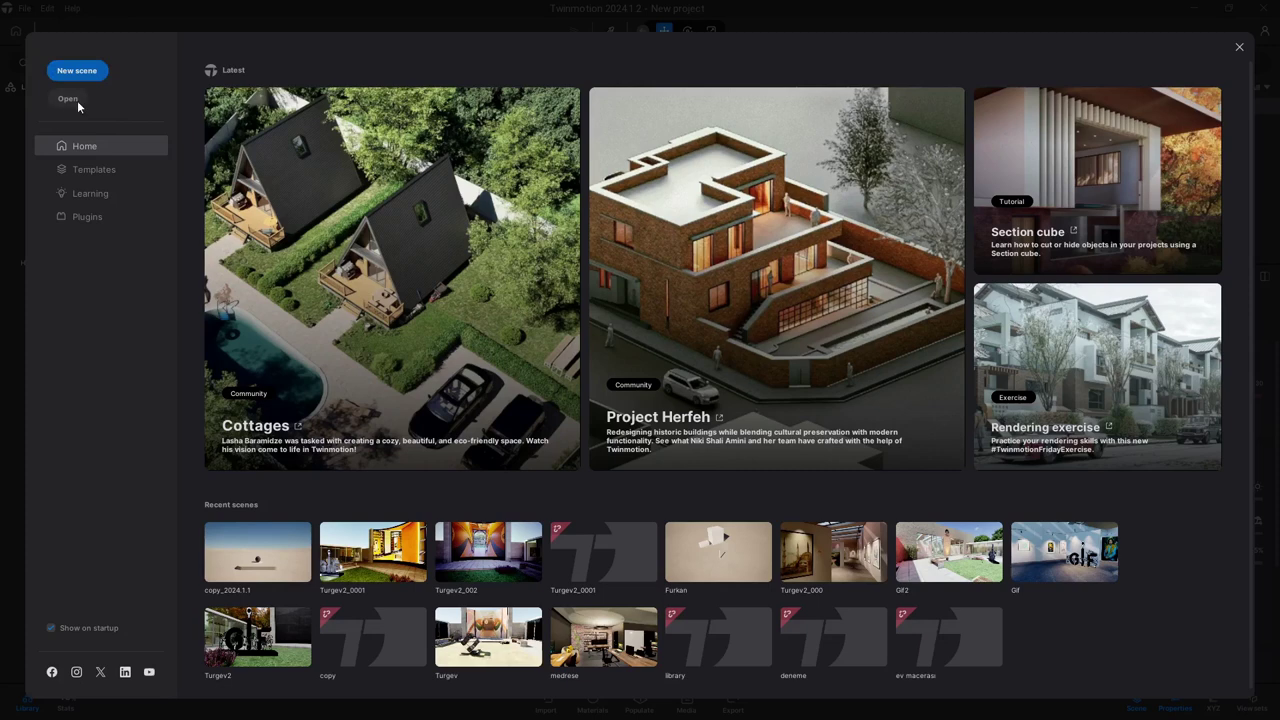
- Browse the Templates and Learning sections on the welcome screen, then create a New scene
{"action": "scroll", "coordinate": [274, 508], "scroll_direction": "down", "scroll_amount": 1}
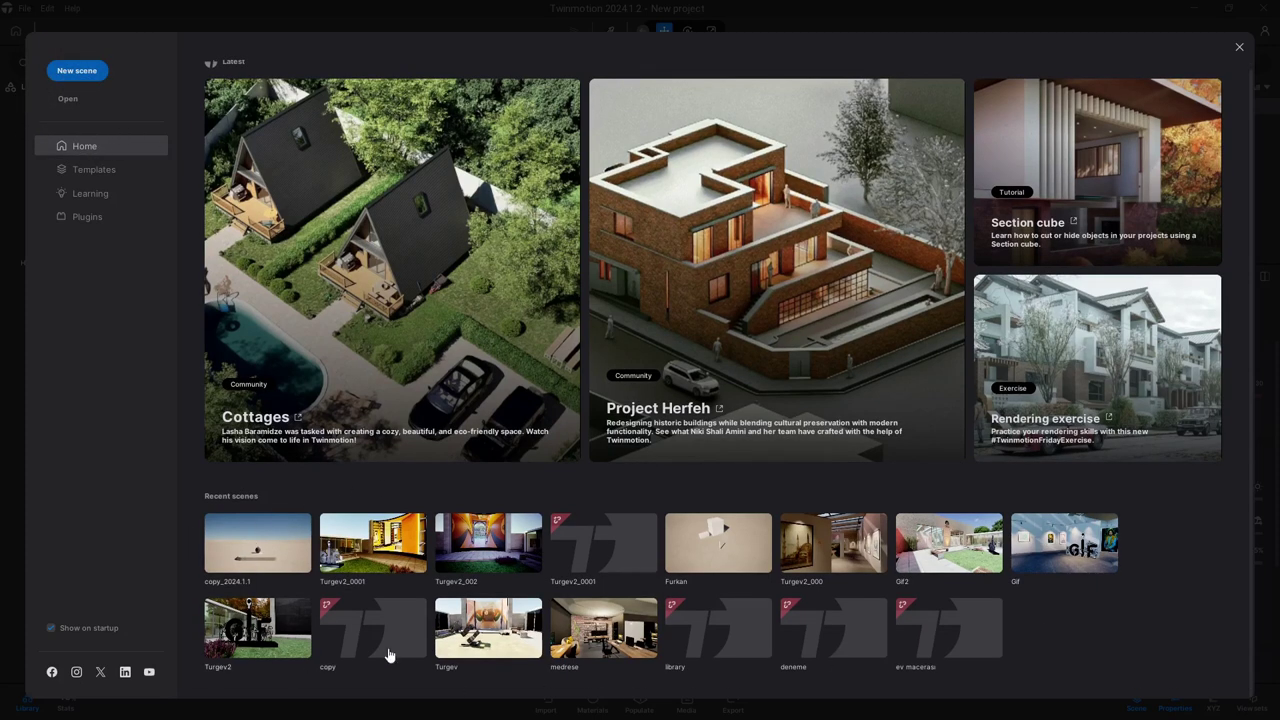
{"action": "left_click", "coordinate": [90, 172]}
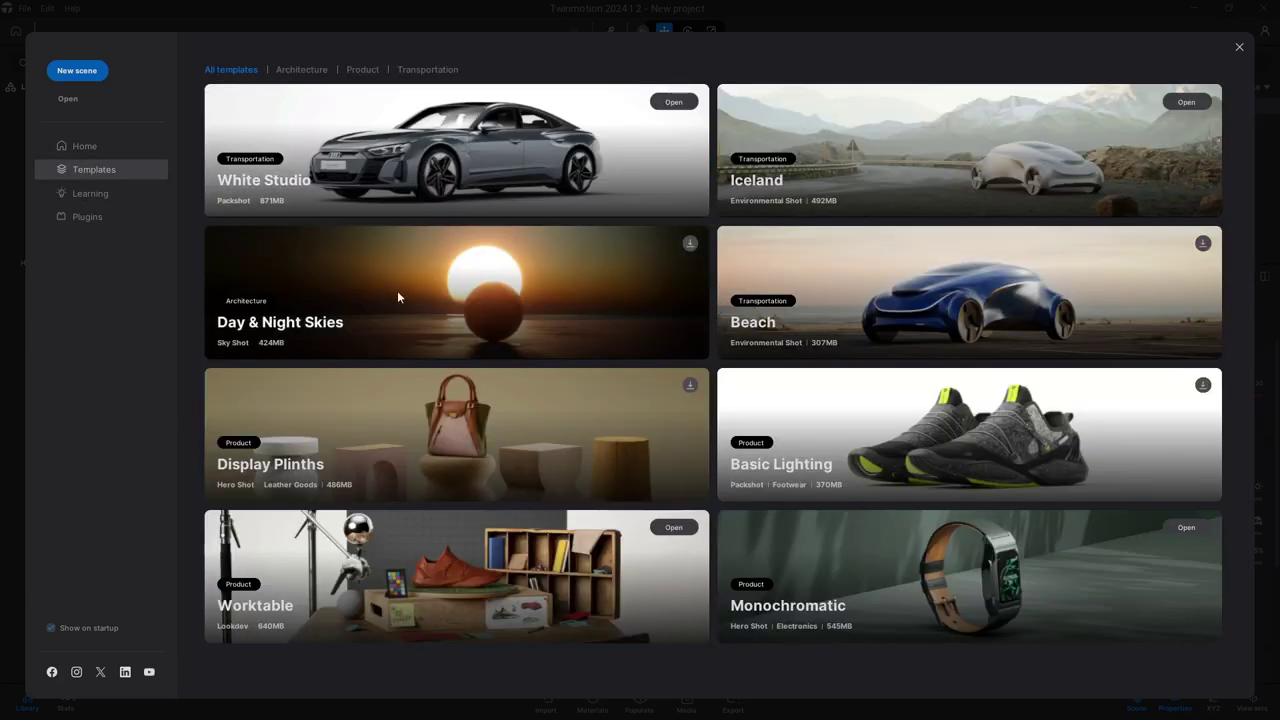
{"action": "left_click", "coordinate": [419, 574]}
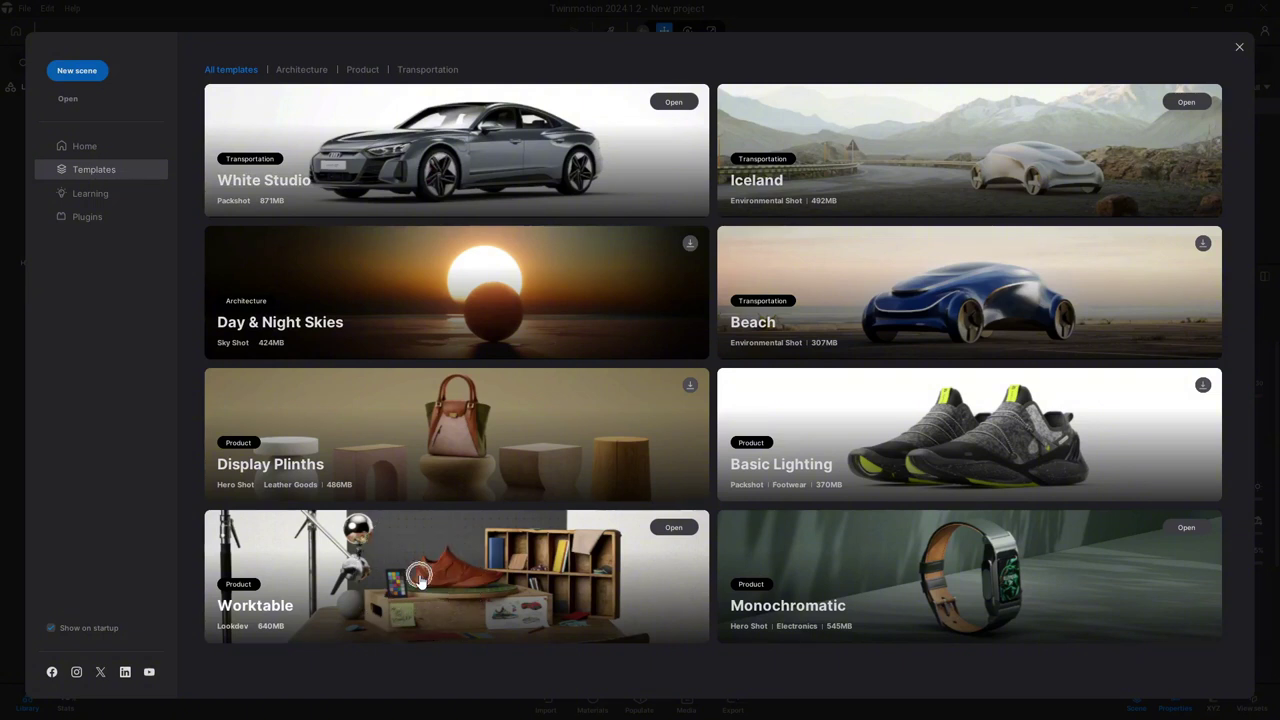
{"action": "left_click", "coordinate": [960, 565]}
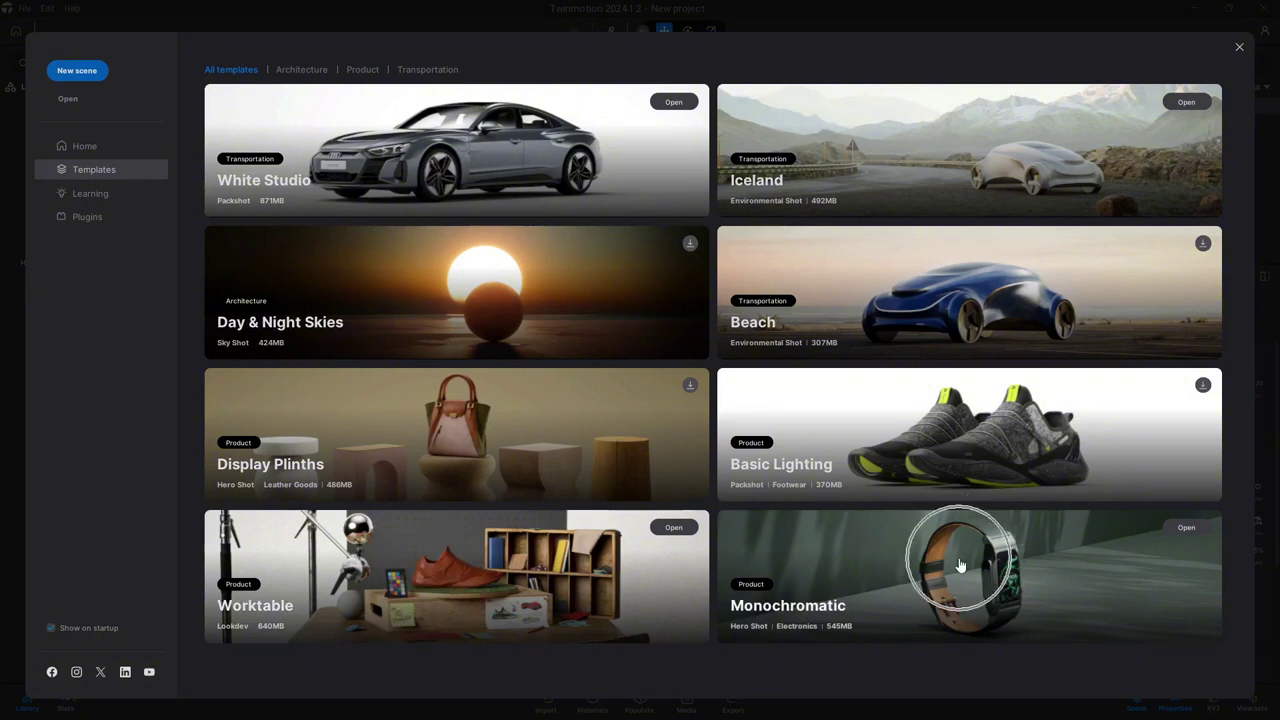
{"action": "left_click", "coordinate": [907, 158]}
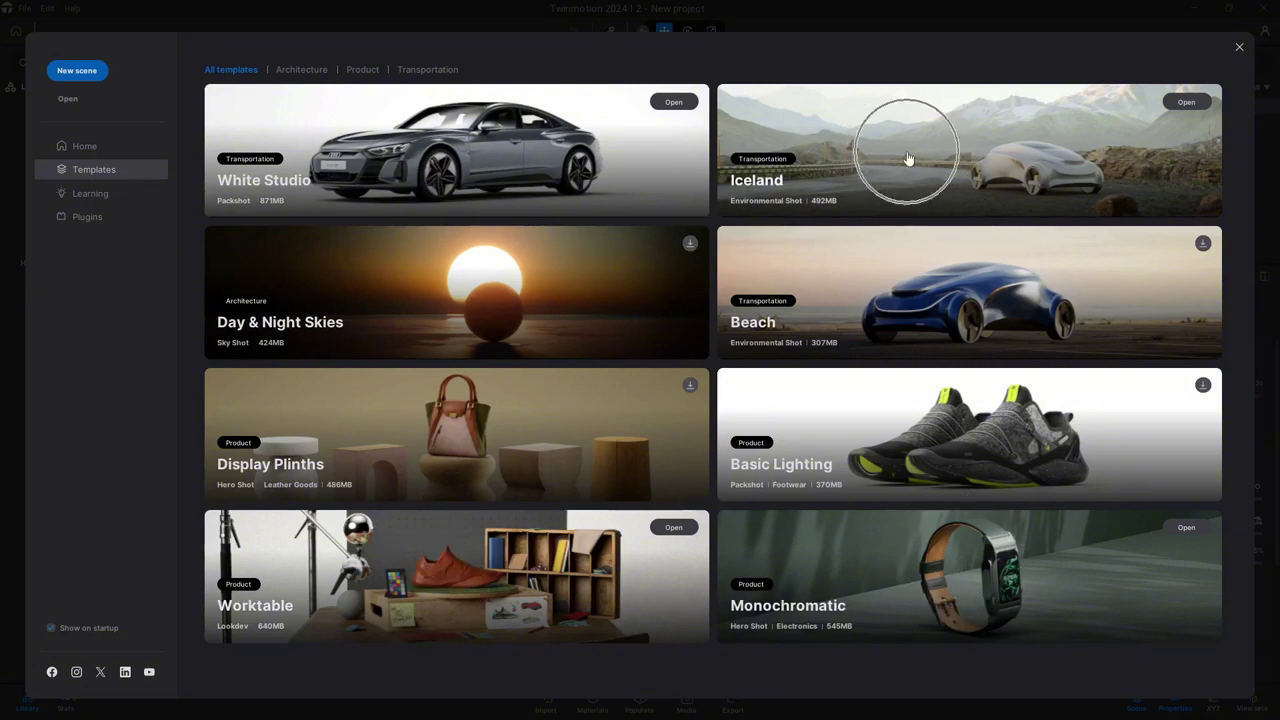
{"action": "left_click", "coordinate": [93, 190]}
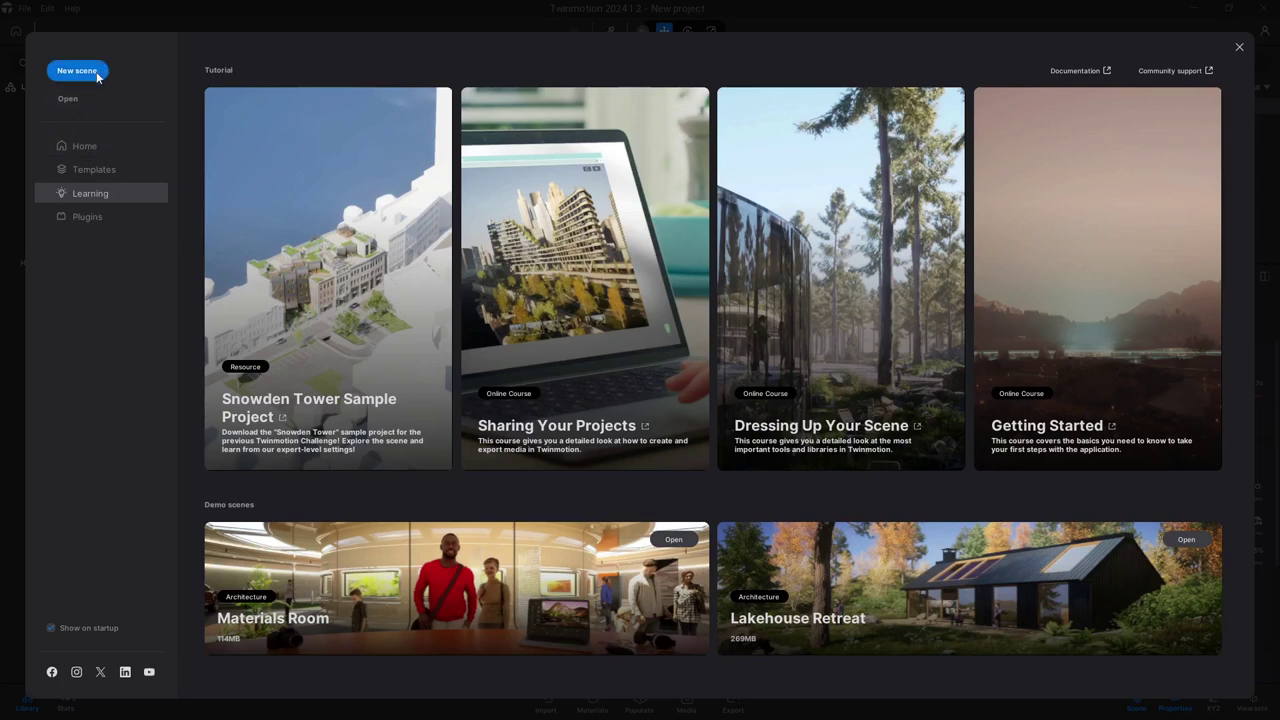
{"action": "left_click", "coordinate": [101, 76]}
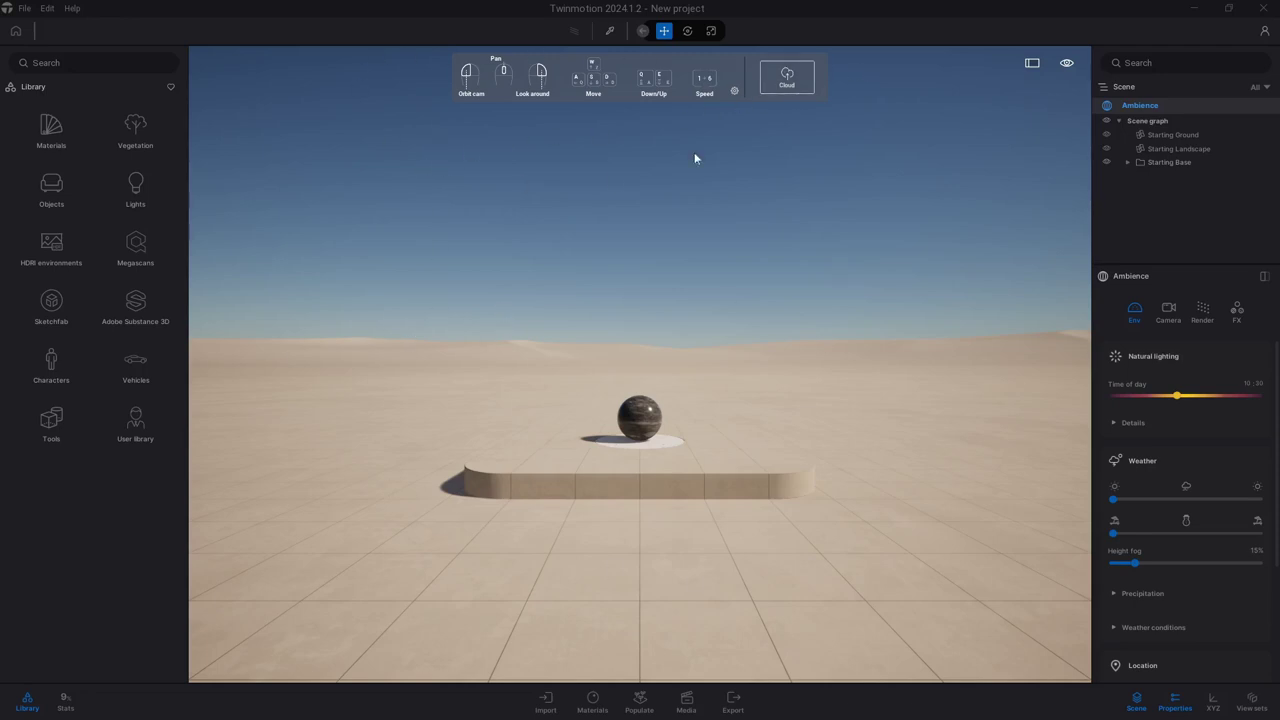
- Set the viewport navigation preset to Unreal Editor
{"action": "left_click", "coordinate": [735, 92]}
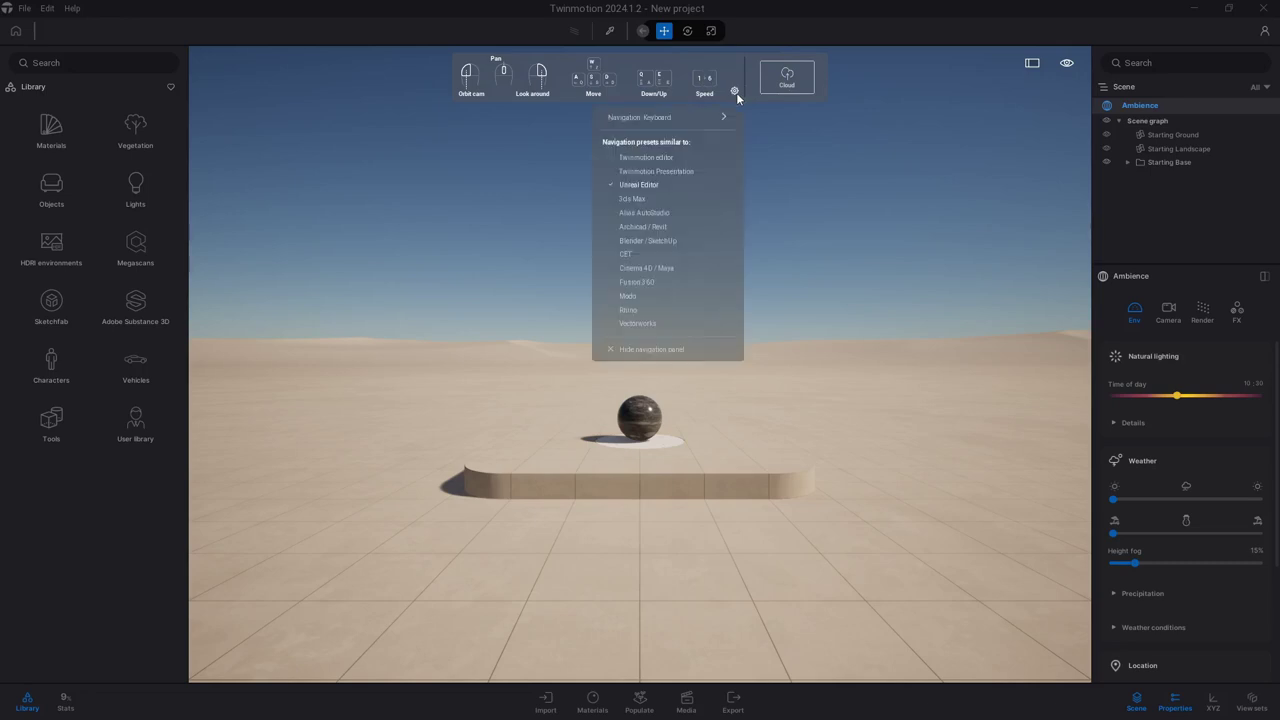
{"action": "left_click", "coordinate": [657, 181]}
{"action": "left_click", "coordinate": [649, 186]}
{"action": "left_click", "coordinate": [467, 150]}
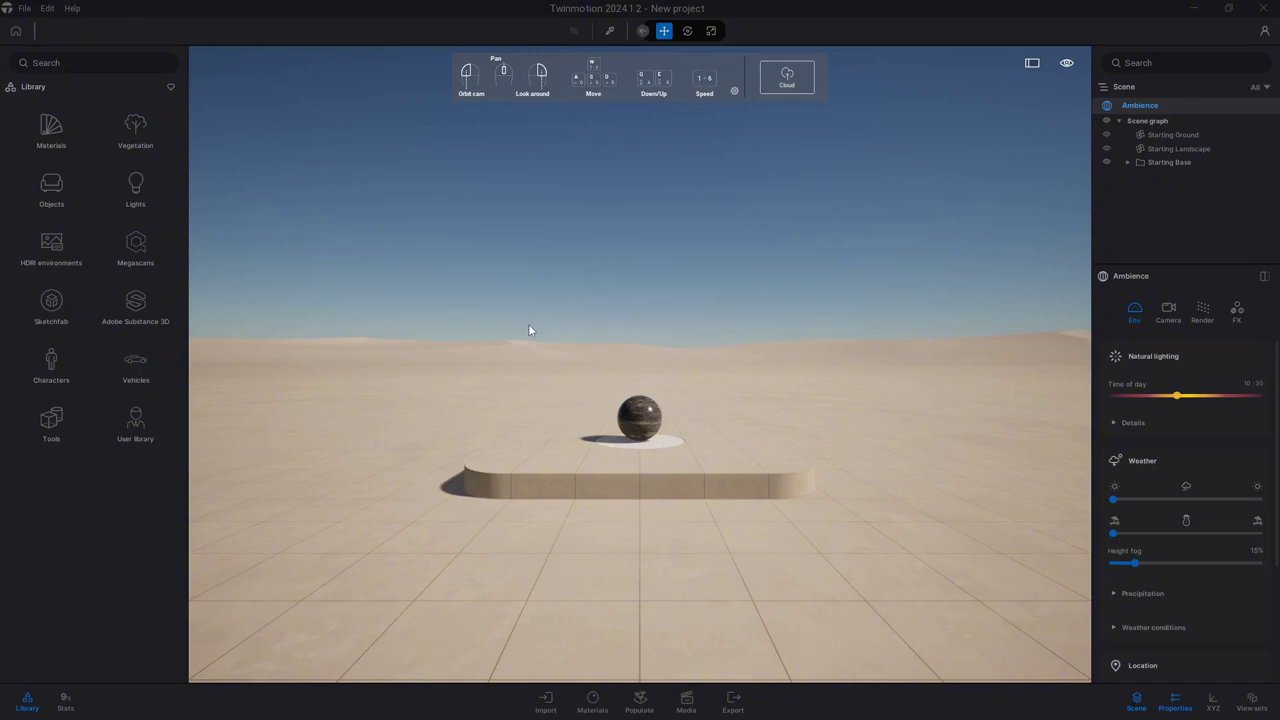
- Move the camera with W, S, D and A, then orbit around the slab and sphere
{"action": "key", "text": "w"}
{"action": "key", "text": "s"}
{"action": "key", "text": "d"}
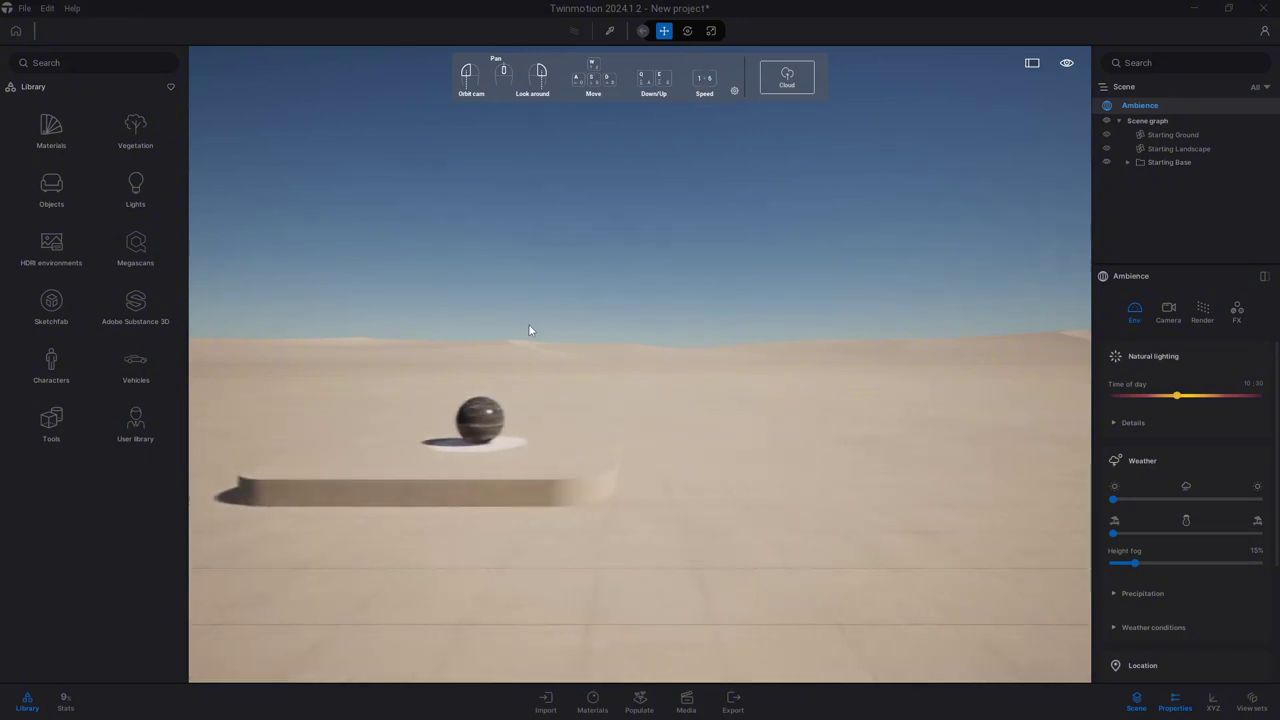
{"action": "key", "text": "a"}
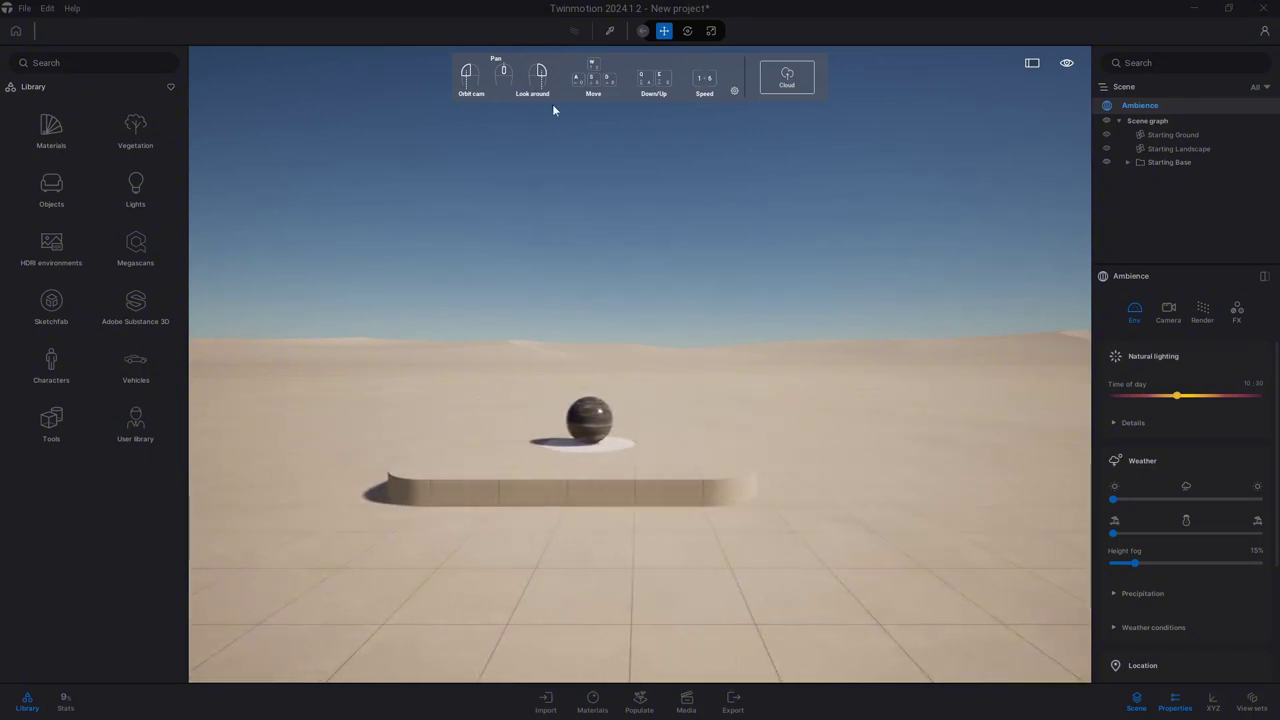
{"action": "right_click_drag", "start_coordinate": [517, 254], "coordinate": [545, 254]}
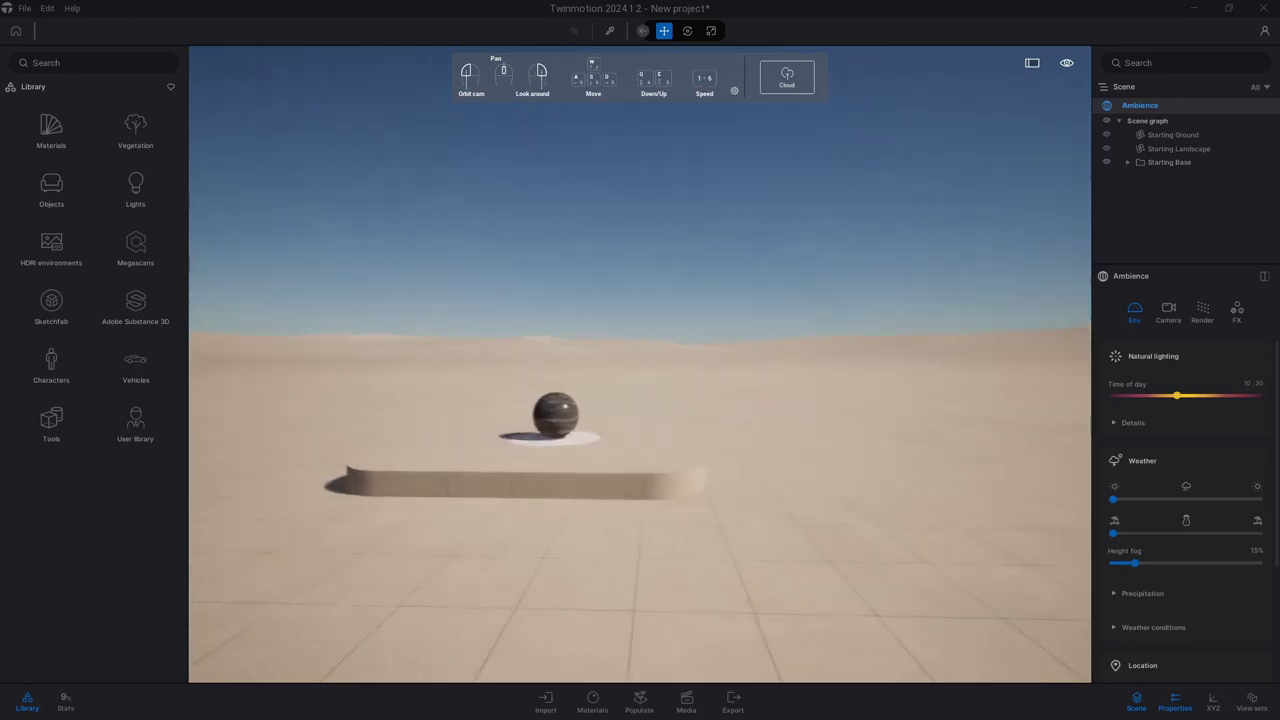
{"action": "mouse_move", "coordinate": [545, 254]}
{"action": "left_mouse_down"}
{"action": "mouse_move", "coordinate": [600, 300]}
{"action": "mouse_move", "coordinate": [560, 380]}
{"action": "mouse_move", "coordinate": [511, 213]}
{"action": "left_mouse_up"}
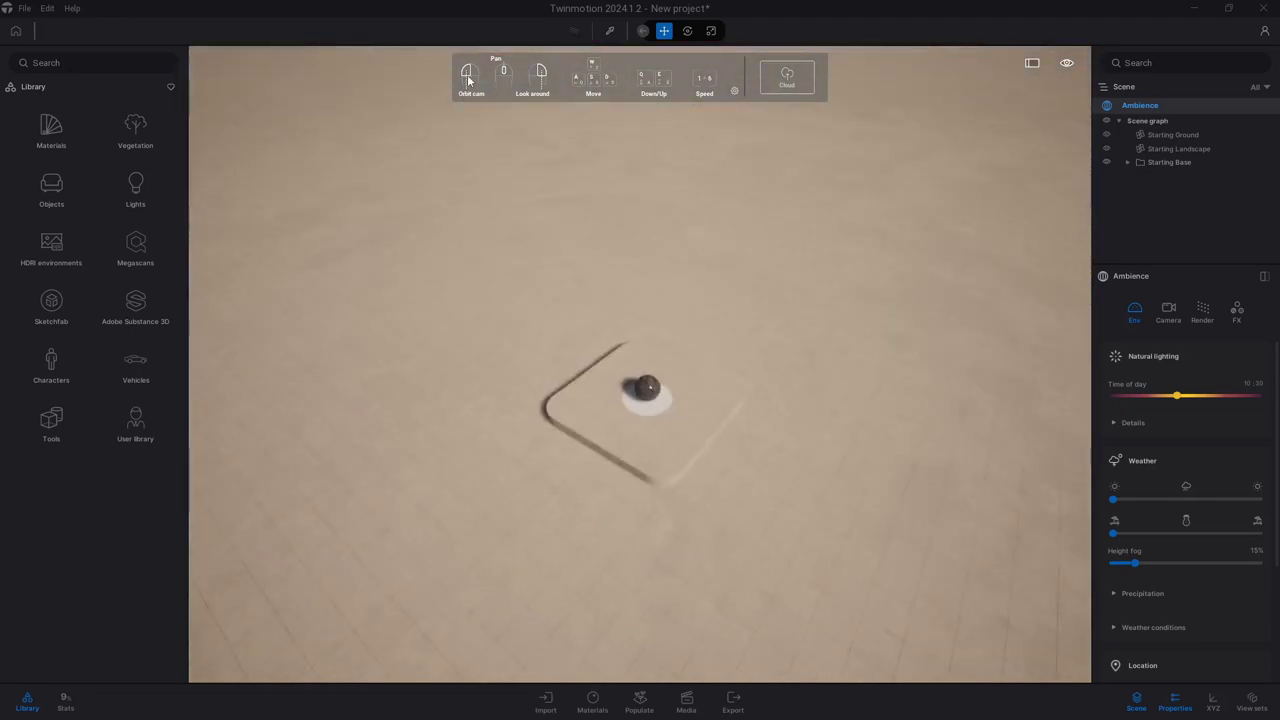
{"action": "mouse_move", "coordinate": [702, 316]}
{"action": "left_mouse_down"}
{"action": "mouse_move", "coordinate": [700, 250]}
{"action": "mouse_move", "coordinate": [751, 558]}
{"action": "mouse_move", "coordinate": [745, 470]}
{"action": "left_mouse_up"}
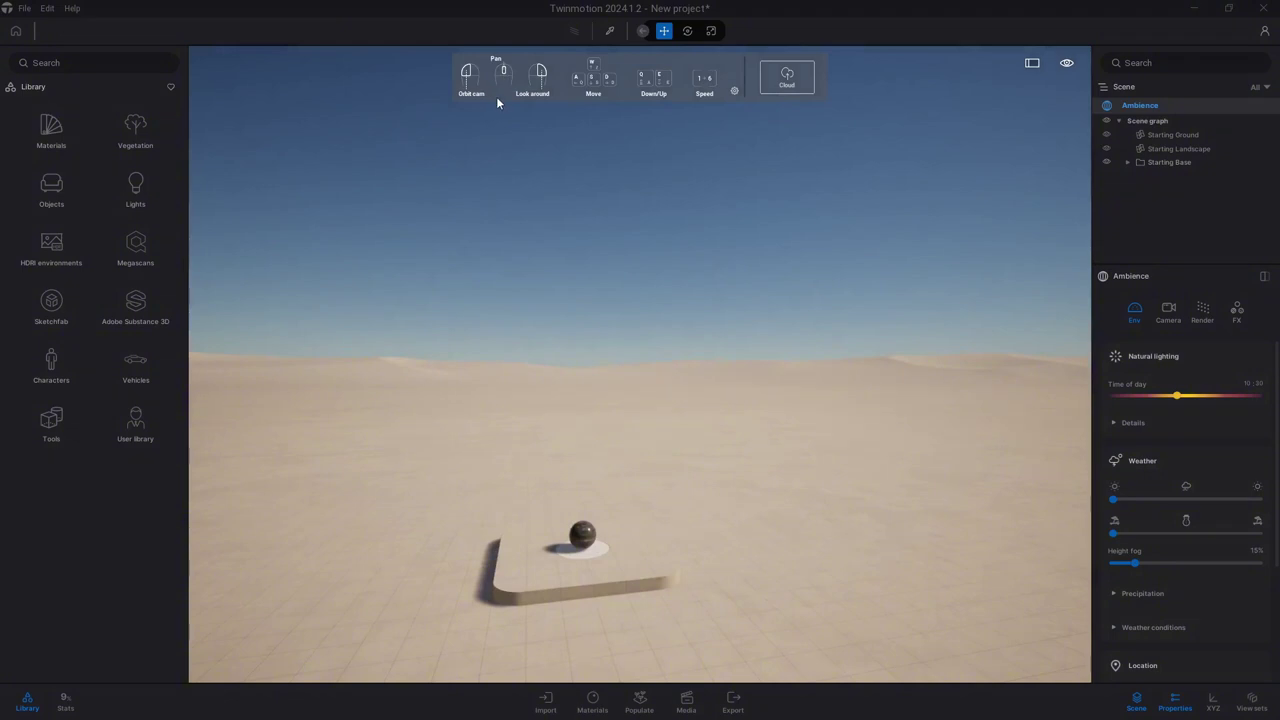
{"action": "left_click_drag", "start_coordinate": [573, 622], "coordinate": [591, 621]}
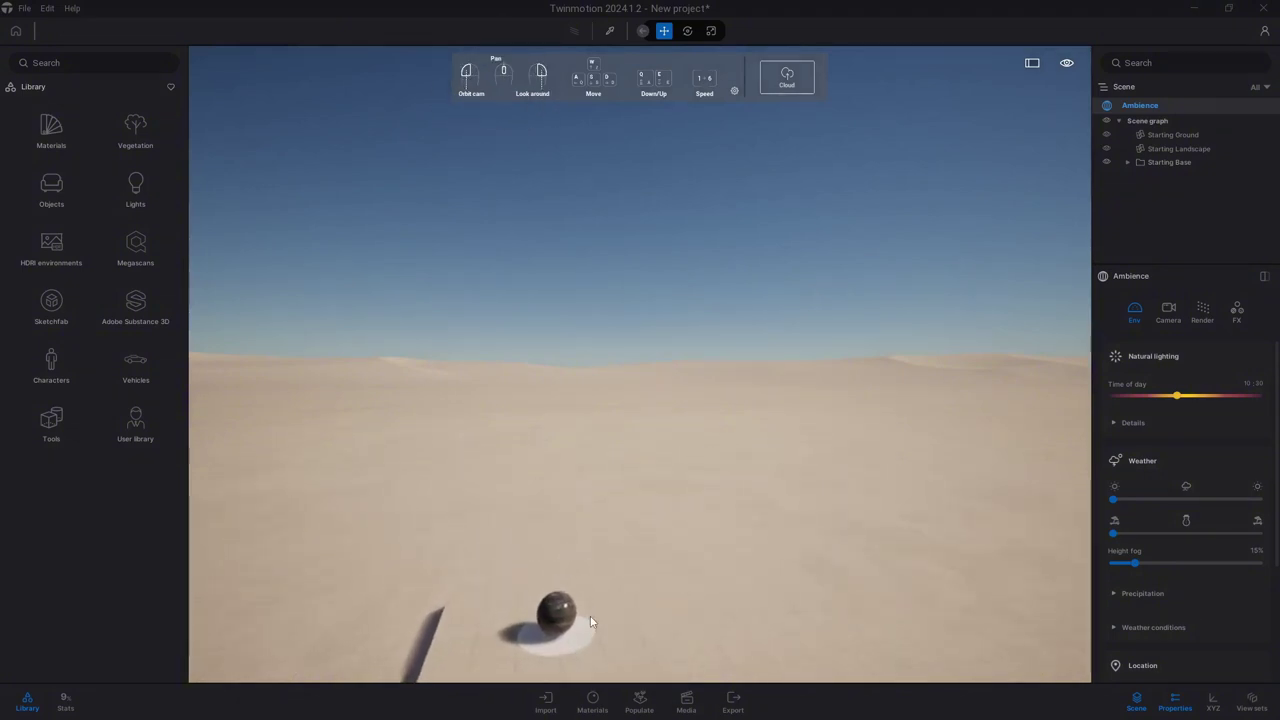
- Zoom and swing around the slab, lowering and raising the camera with Q and E
{"action": "scroll", "coordinate": [591, 615], "scroll_direction": "up", "scroll_amount": 2}
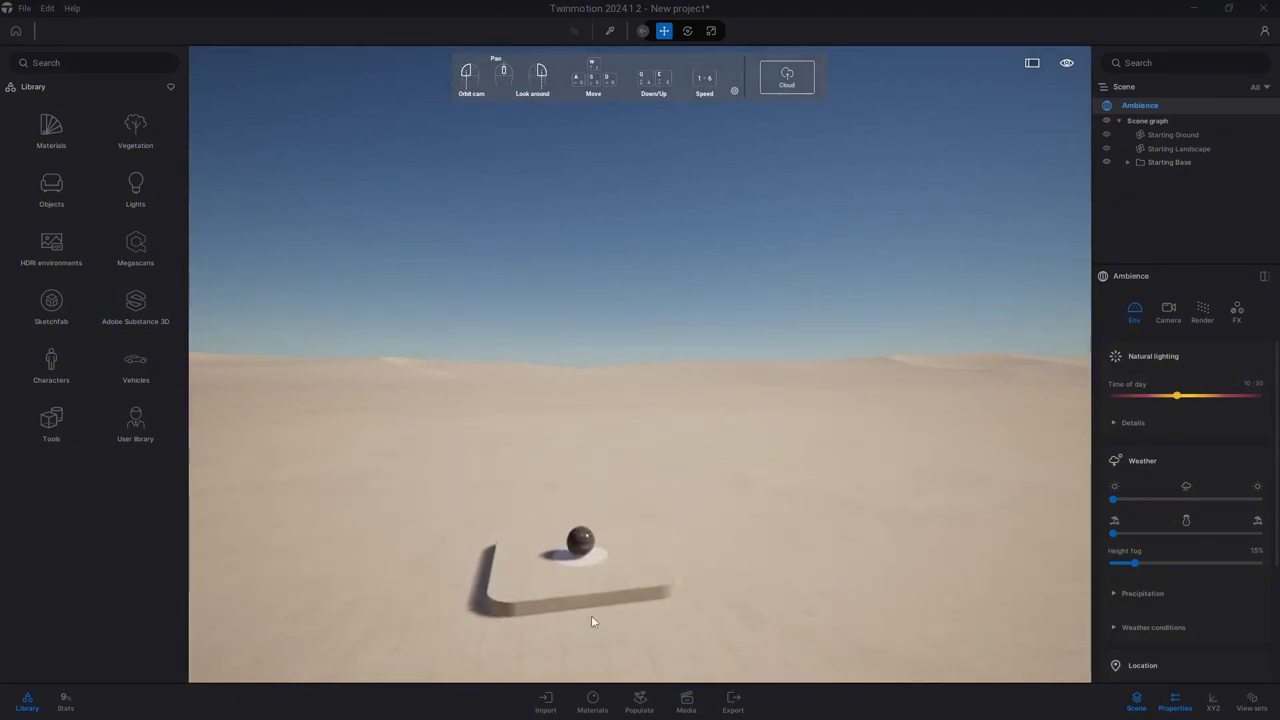
{"action": "scroll", "coordinate": [591, 613], "scroll_direction": "up", "scroll_amount": 3}
{"action": "scroll", "coordinate": [591, 618], "scroll_direction": "down", "scroll_amount": 3}
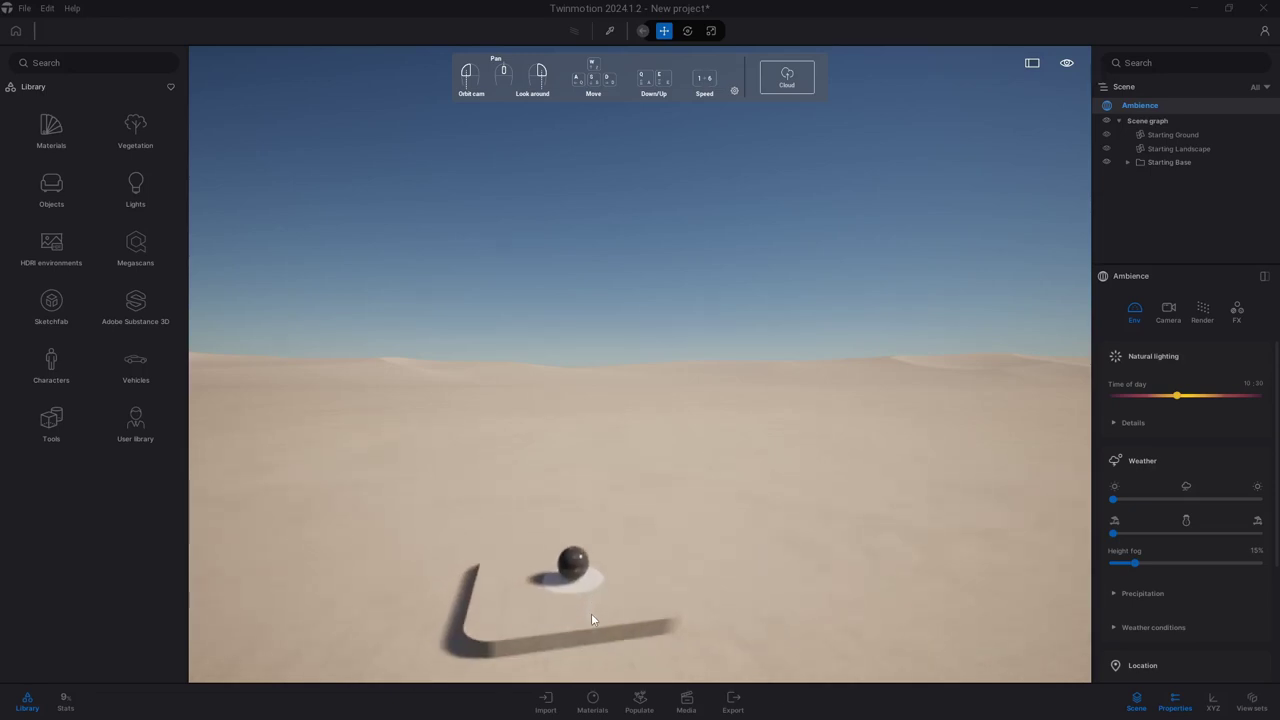
{"action": "left_click_drag", "start_coordinate": [591, 620], "coordinate": [643, 390]}
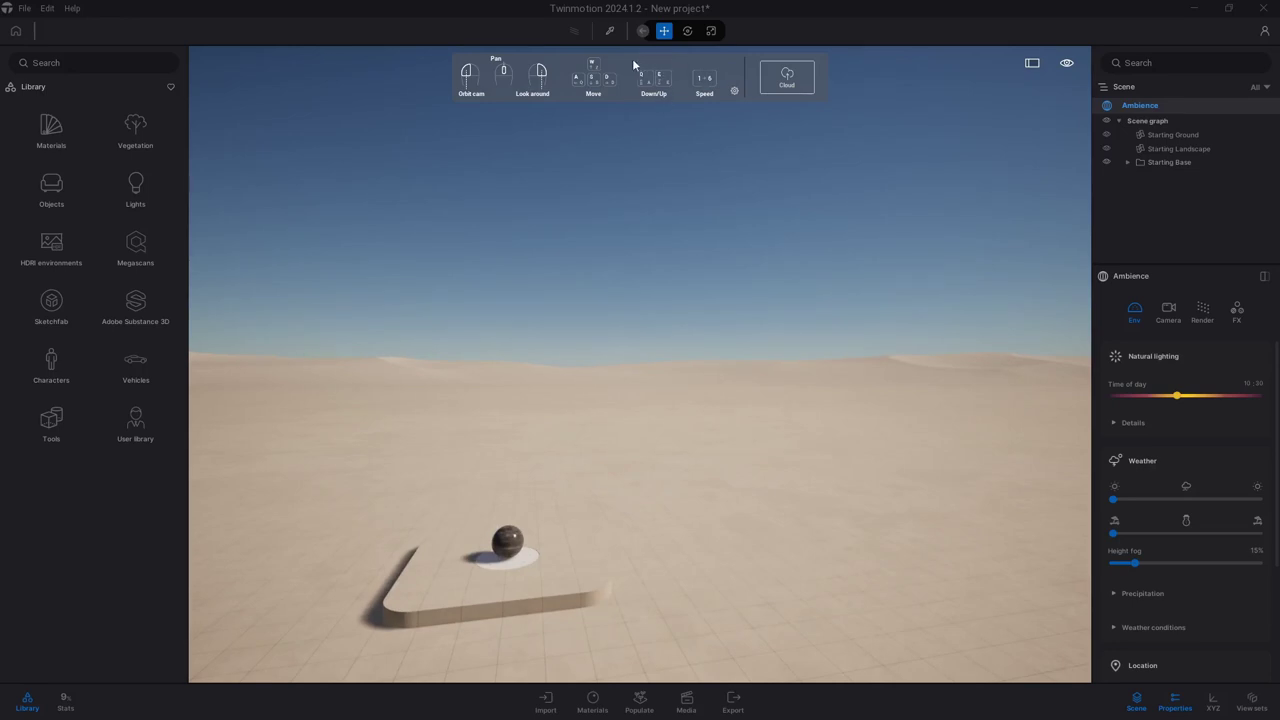
{"action": "key", "text": "q"}
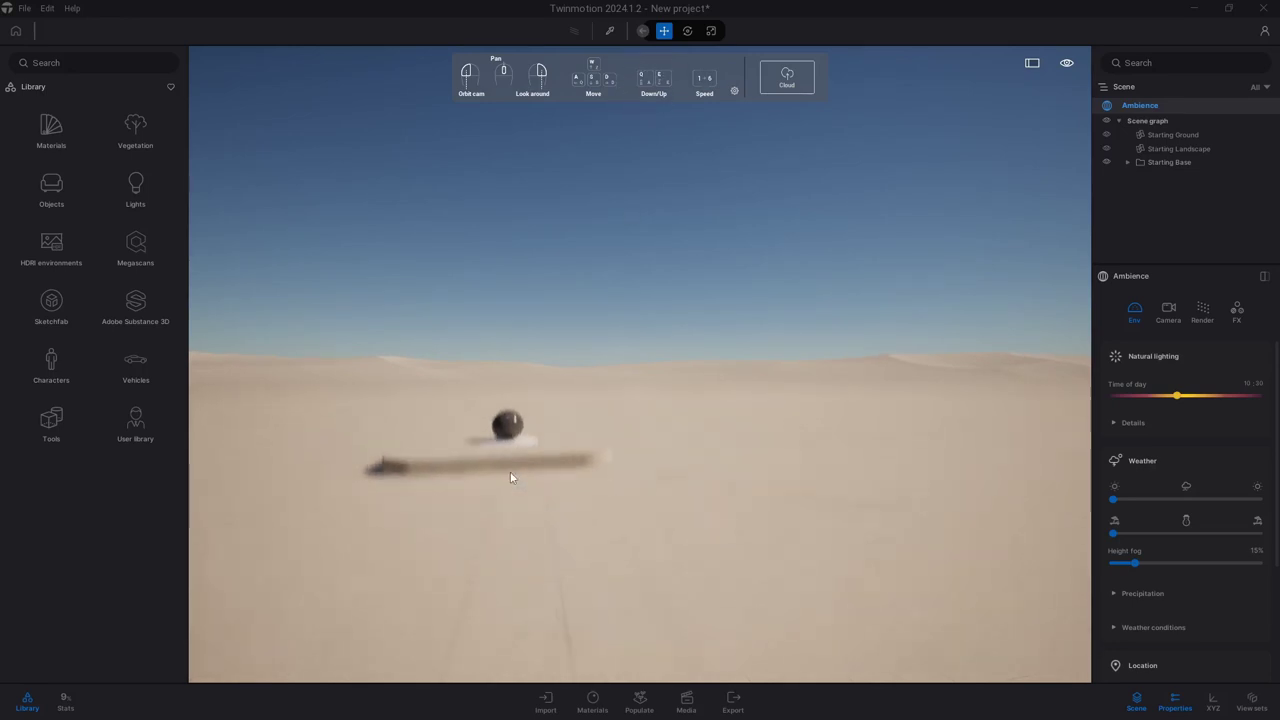
{"action": "key", "text": "e"}
{"action": "key", "text": "a"}
{"action": "key", "text": "d"}
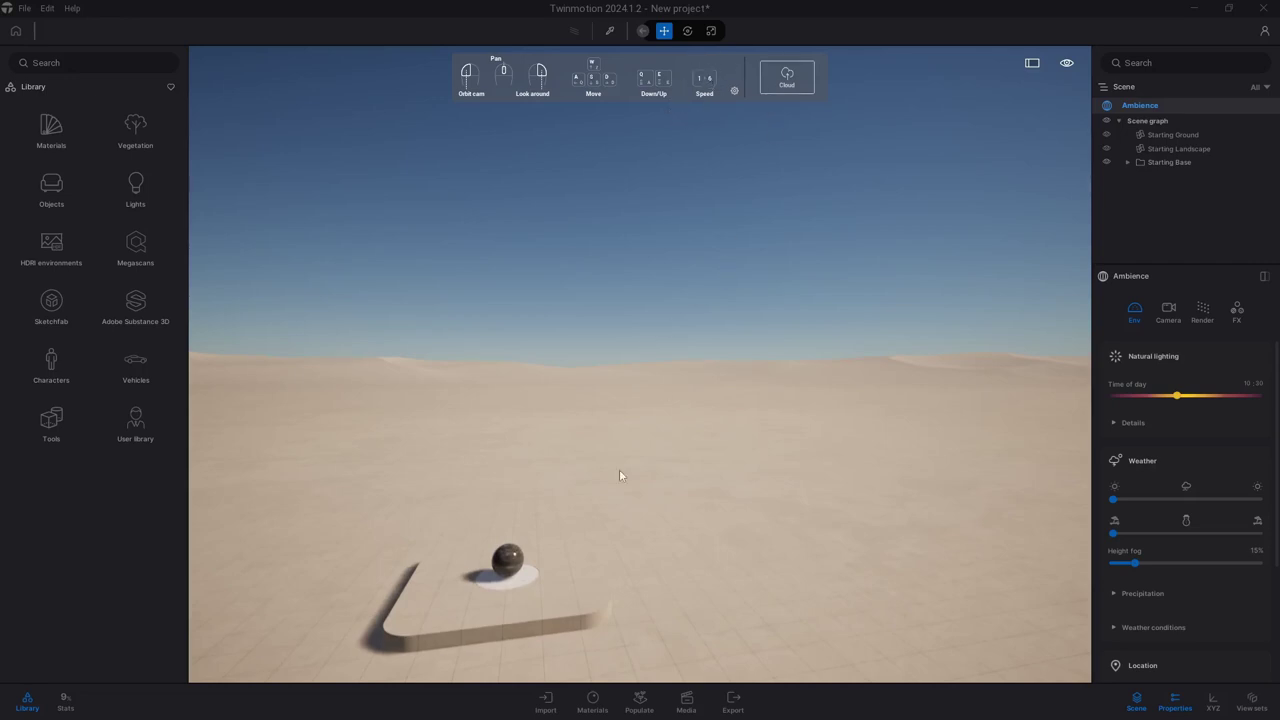
- Orbit back from the pedestal and zoom in toward the sphere
{"action": "left_click_drag", "start_coordinate": [619, 475], "coordinate": [639, 393]}
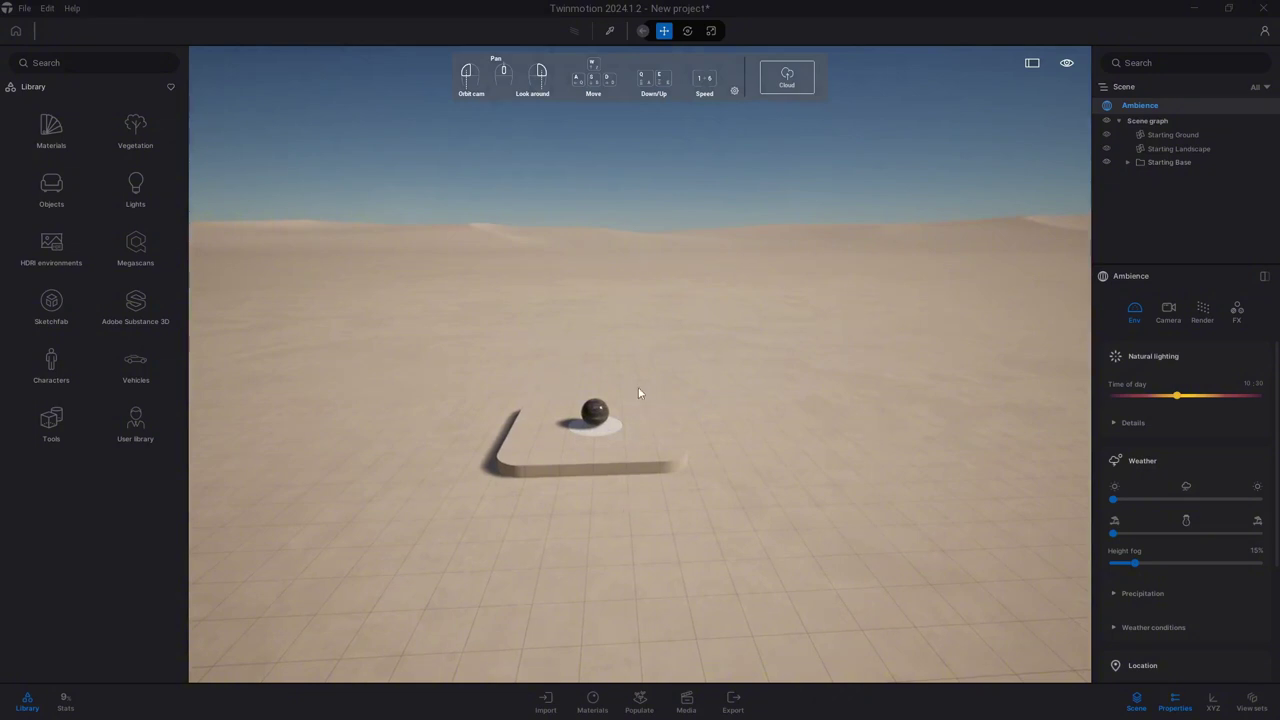
{"action": "mouse_move", "coordinate": [626, 468]}
{"action": "left_mouse_down"}
{"action": "mouse_move", "coordinate": [640, 440]}
{"action": "mouse_move", "coordinate": [626, 468]}
{"action": "mouse_move", "coordinate": [680, 540]}
{"action": "left_mouse_up"}
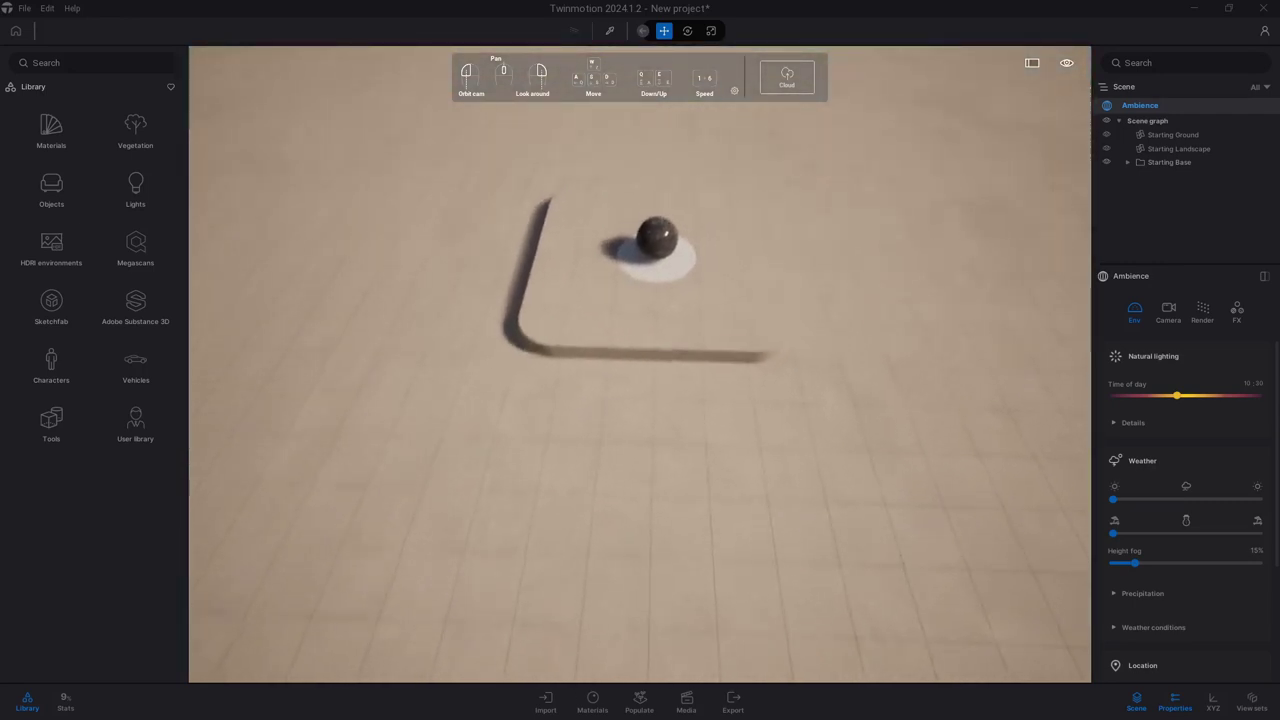
{"action": "scroll", "coordinate": [640, 360], "scroll_direction": "up", "scroll_amount": 3}
{"action": "scroll", "coordinate": [640, 360], "scroll_direction": "down", "scroll_amount": 3}
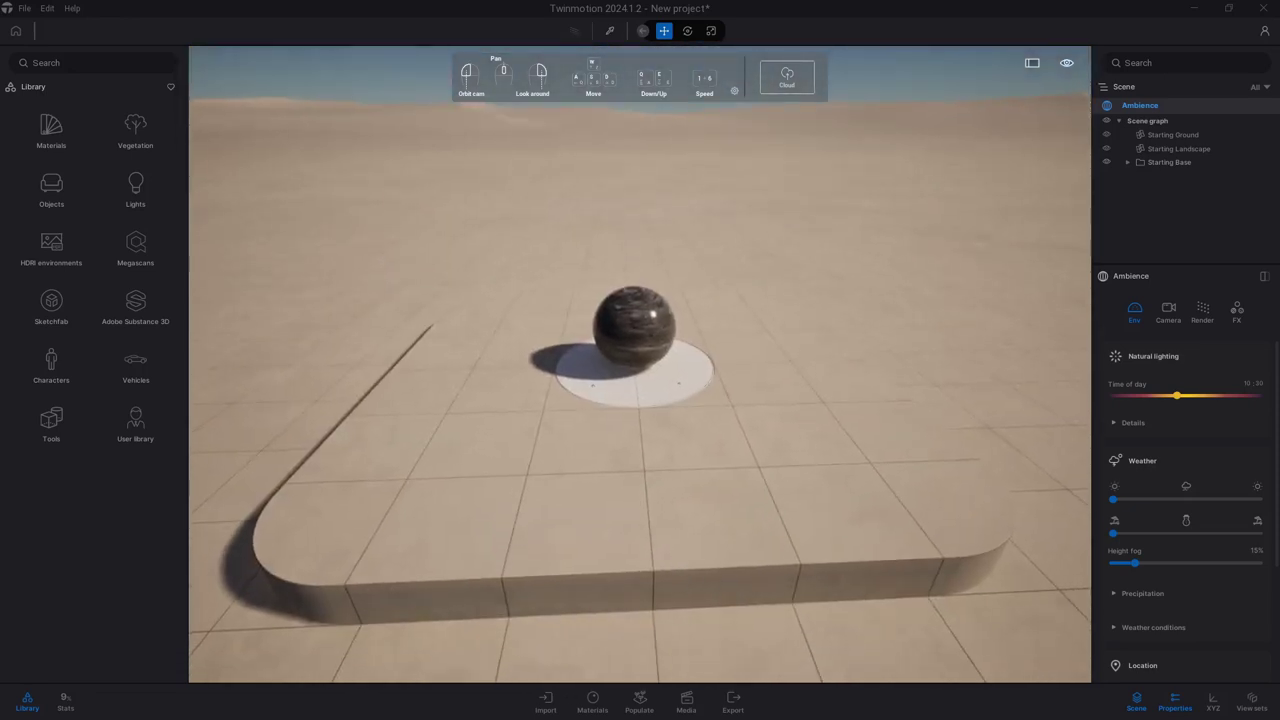
{"action": "scroll", "coordinate": [640, 360], "scroll_direction": "up", "scroll_amount": 2}
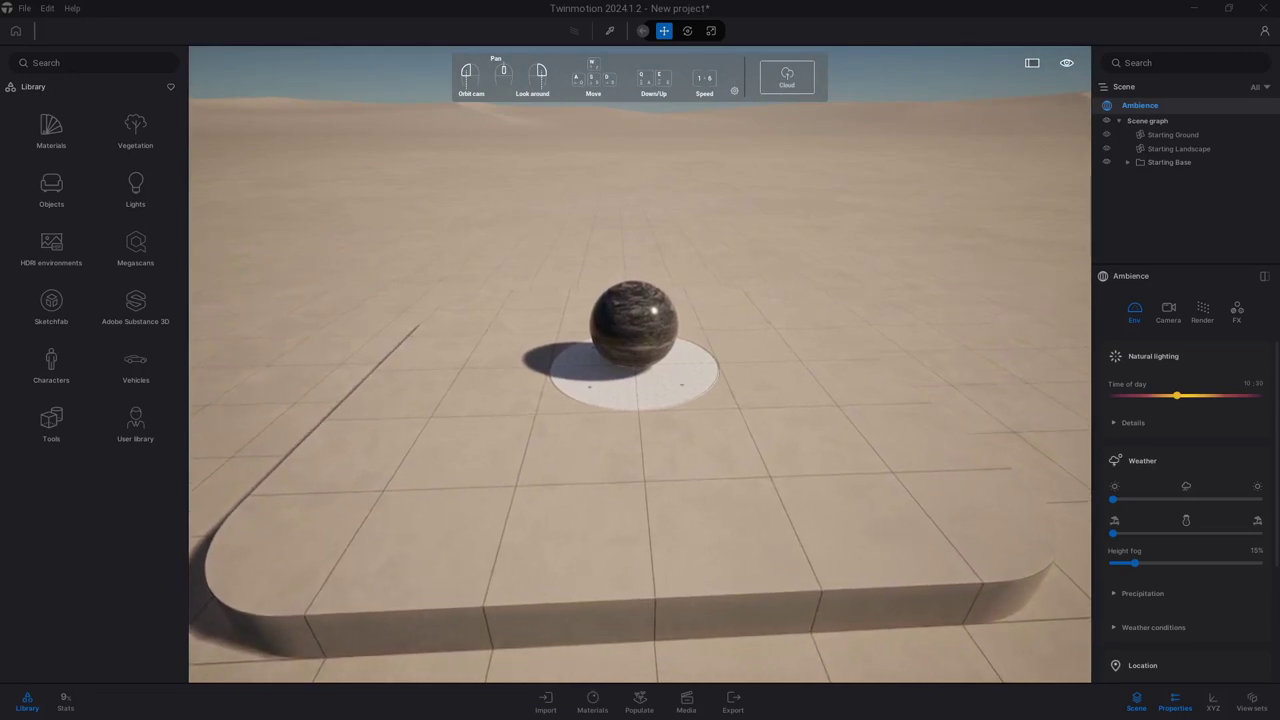
{"action": "key", "text": "a"}
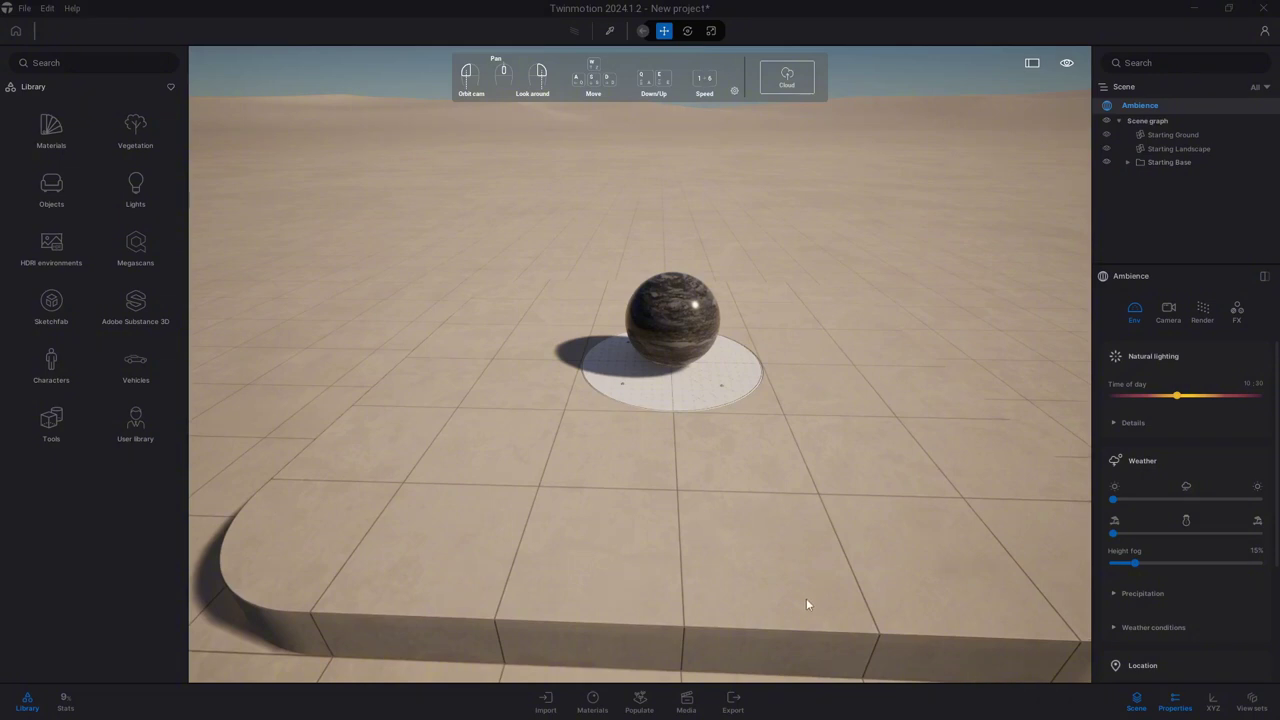
{"action": "mouse_move", "coordinate": [806, 598]}
{"action": "left_mouse_down"}
{"action": "mouse_move", "coordinate": [760, 600]}
{"action": "mouse_move", "coordinate": [797, 593]}
{"action": "left_mouse_up"}
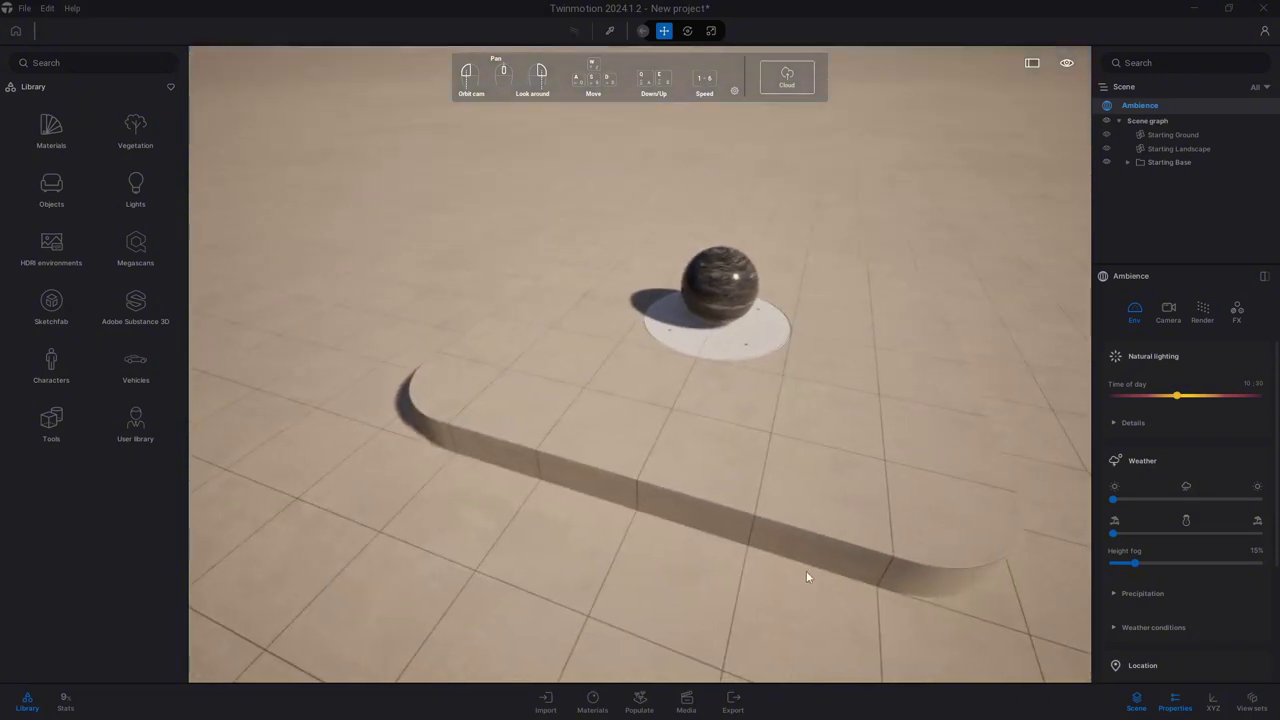
- Orbit from a side view through near top-down to an elevated oblique view of the slab and sphere
{"action": "mouse_move", "coordinate": [745, 357]}
{"action": "left_mouse_down"}
{"action": "mouse_move", "coordinate": [600, 360]}
{"action": "mouse_move", "coordinate": [554, 284]}
{"action": "left_mouse_up"}
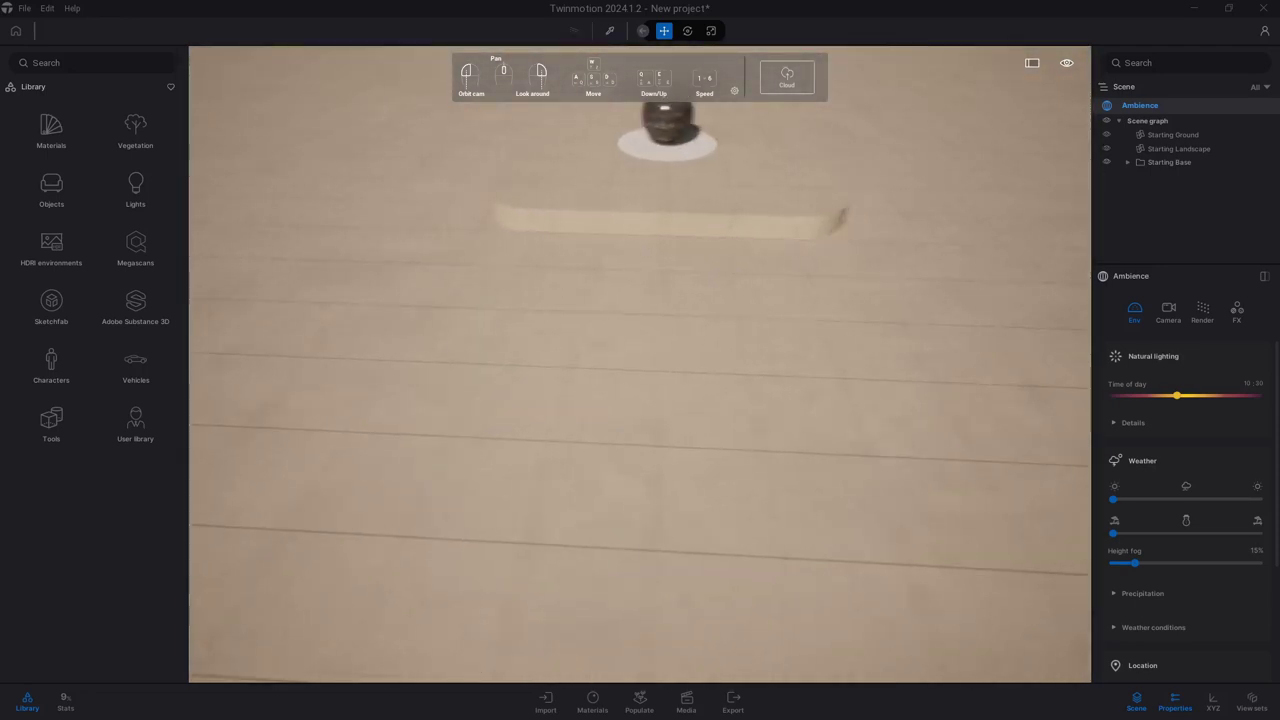
{"action": "mouse_move", "coordinate": [554, 284]}
{"action": "left_mouse_down"}
{"action": "mouse_move", "coordinate": [554, 200]}
{"action": "mouse_move", "coordinate": [620, 300]}
{"action": "mouse_move", "coordinate": [580, 330]}
{"action": "left_mouse_up"}
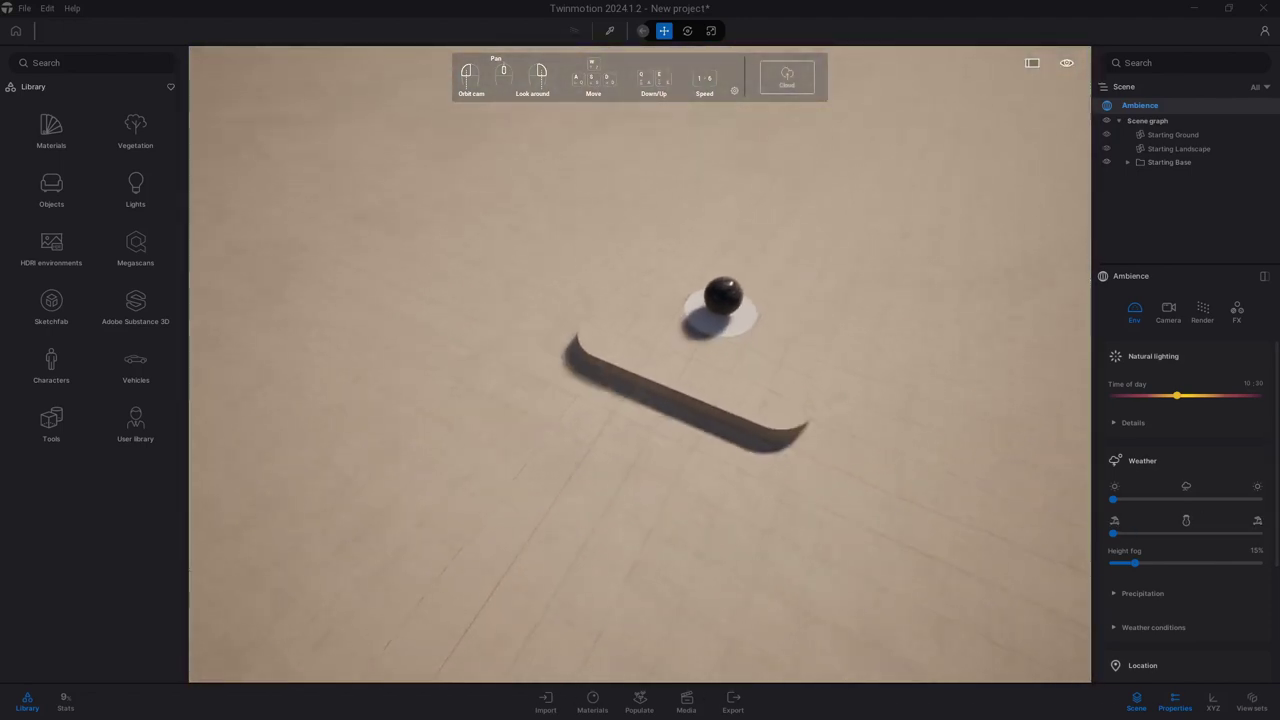
{"action": "left_click_drag", "start_coordinate": [640, 360], "coordinate": [729, 371]}
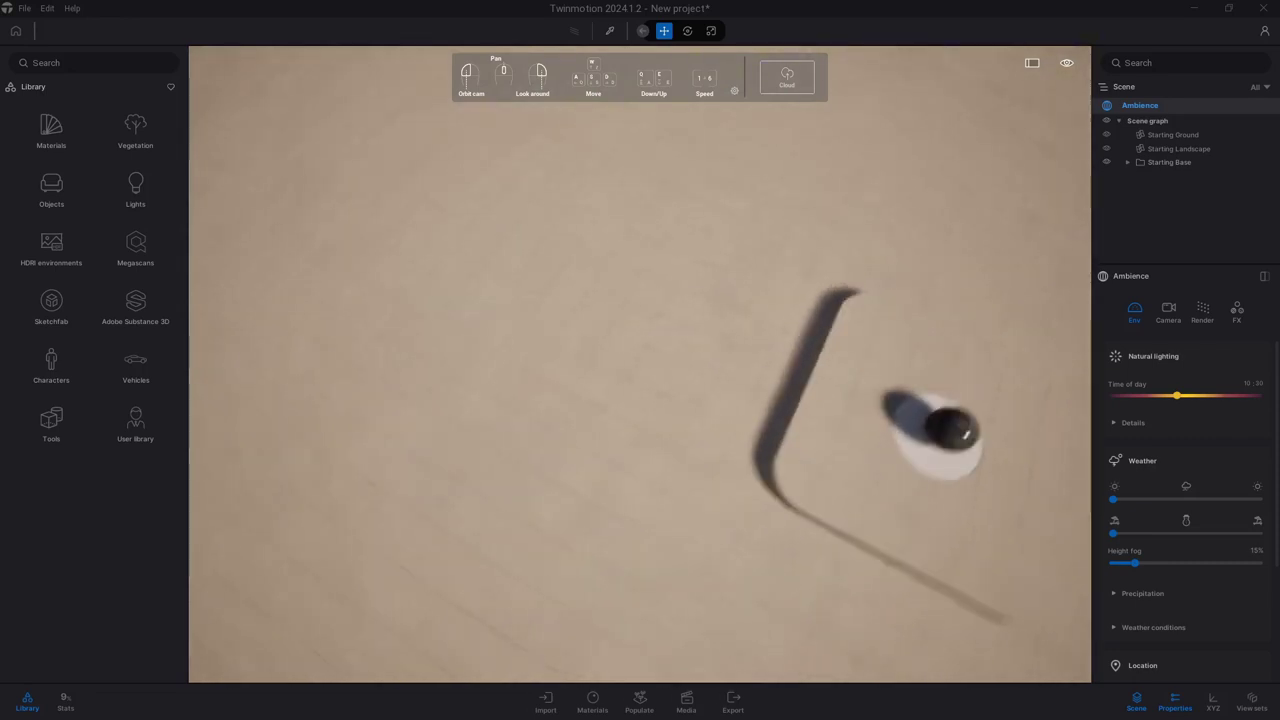
{"action": "left_click_drag", "start_coordinate": [640, 360], "coordinate": [574, 286]}
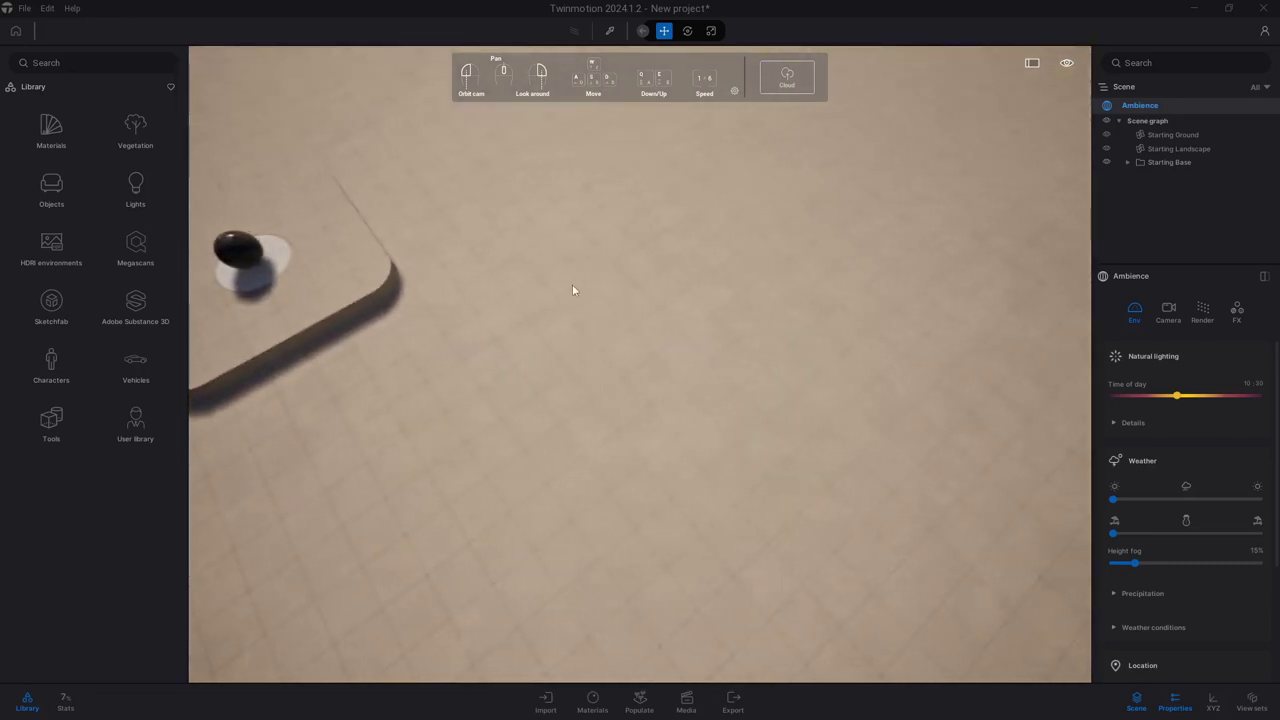
{"action": "mouse_move", "coordinate": [640, 360]}
{"action": "left_mouse_down"}
{"action": "mouse_move", "coordinate": [611, 344]}
{"action": "mouse_move", "coordinate": [640, 300]}
{"action": "left_mouse_up"}
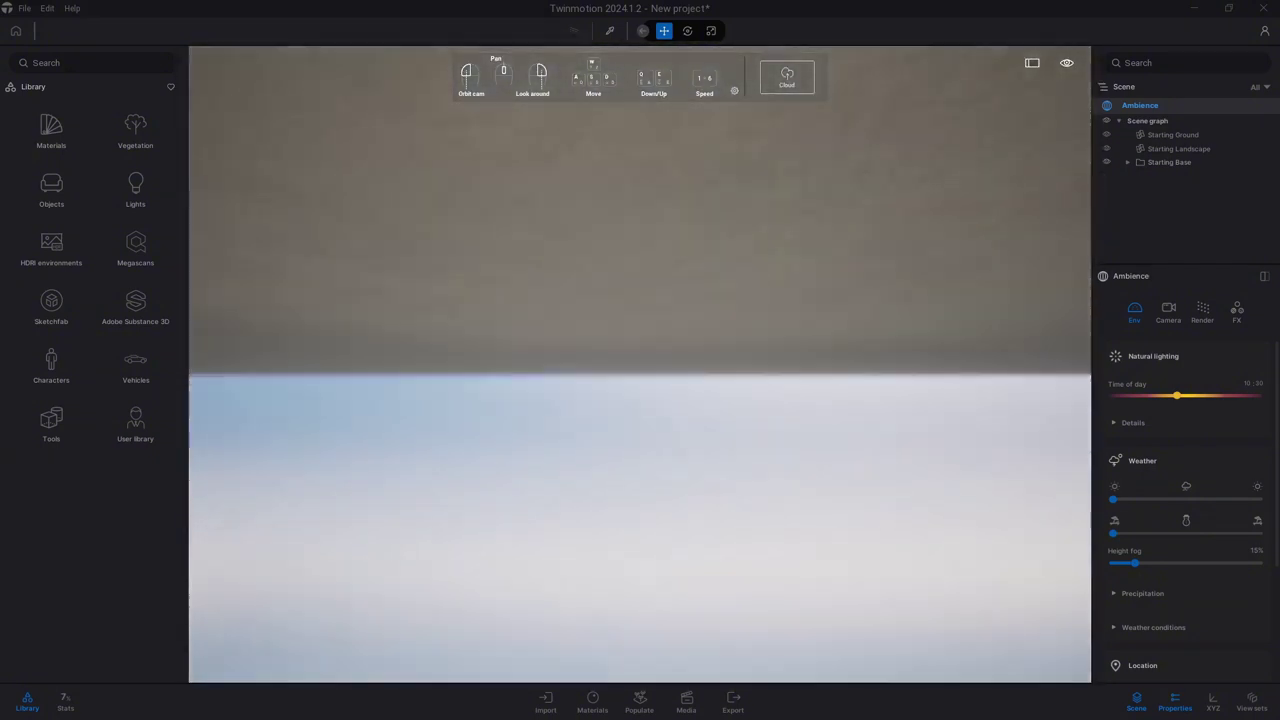
{"action": "left_click_drag", "start_coordinate": [640, 360], "coordinate": [700, 400]}
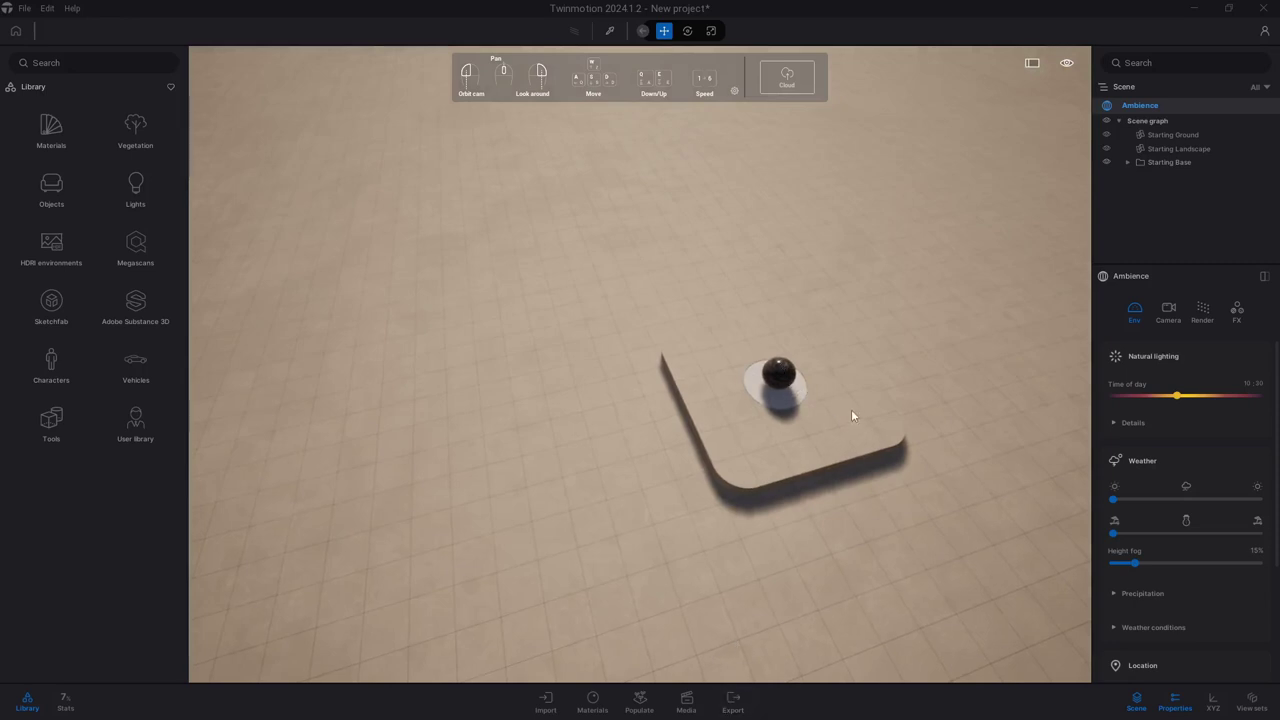
- Select the sphere, Pedestal, Cylinder, Starting Base group and Sphere 1m in turn
{"action": "left_click", "coordinate": [779, 378]}
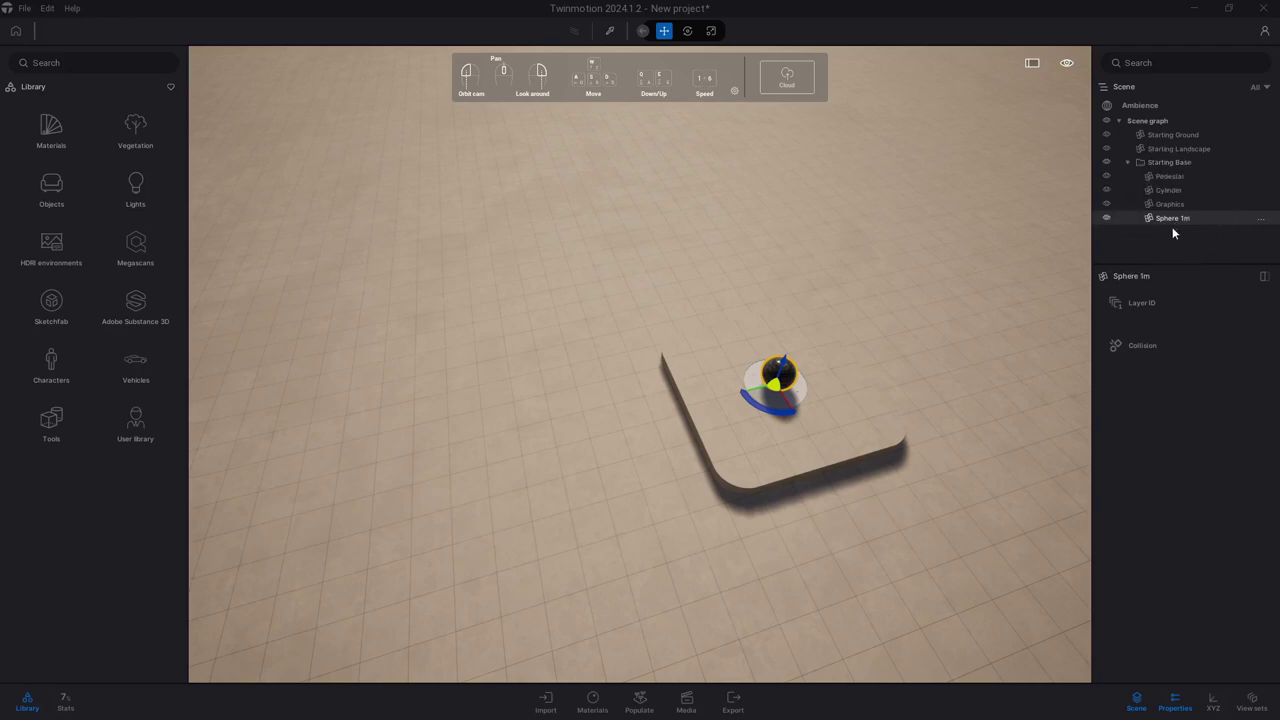
{"action": "left_click", "coordinate": [813, 443]}
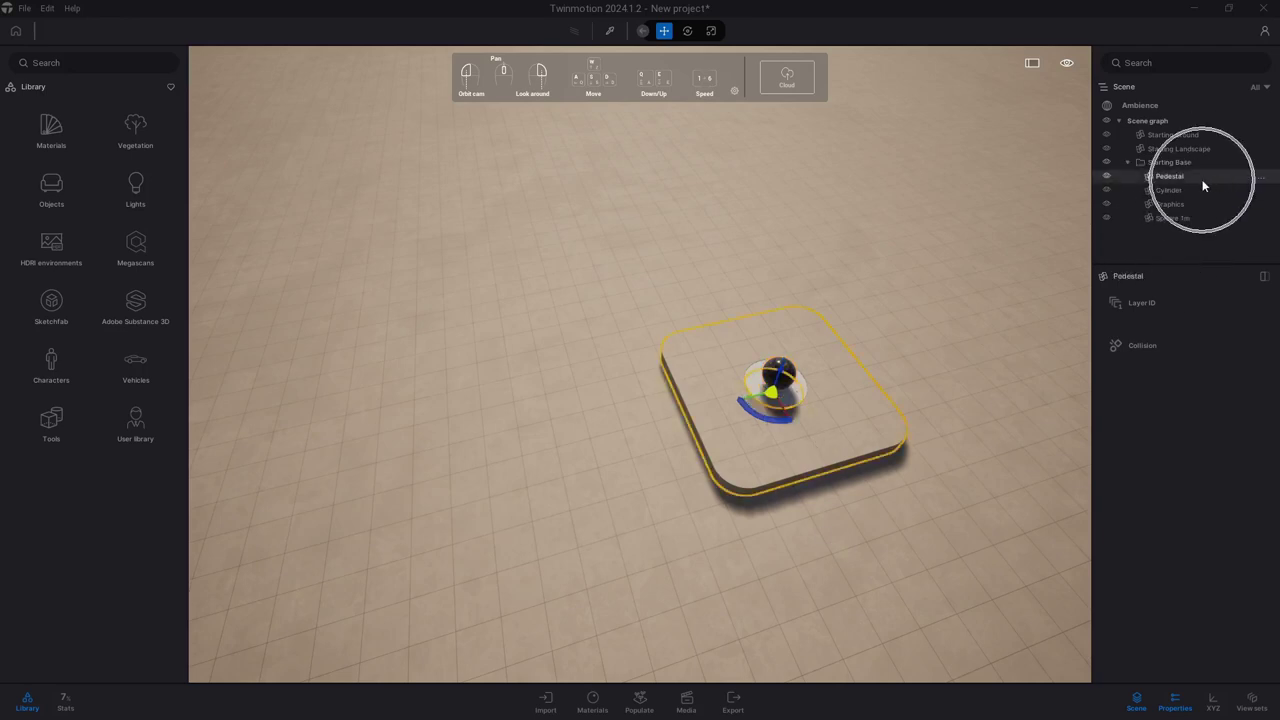
{"action": "left_click", "coordinate": [803, 393]}
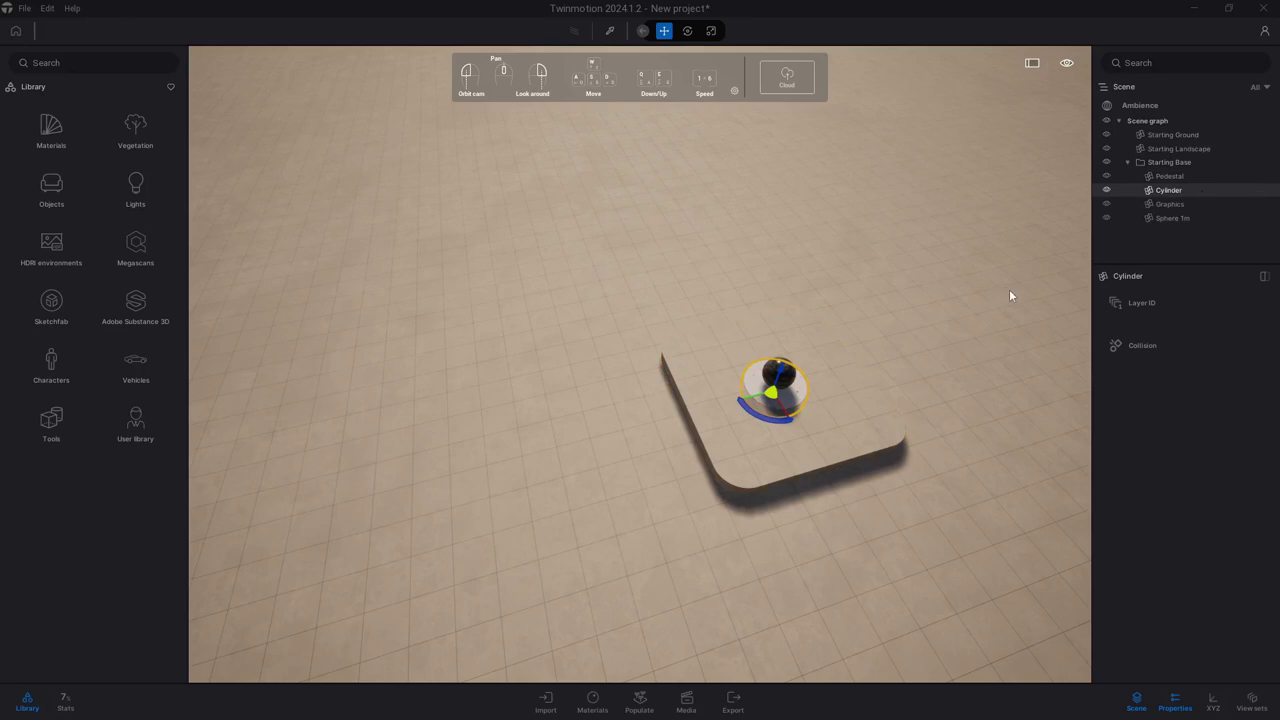
{"action": "left_click_drag", "start_coordinate": [1009, 289], "coordinate": [1010, 420]}
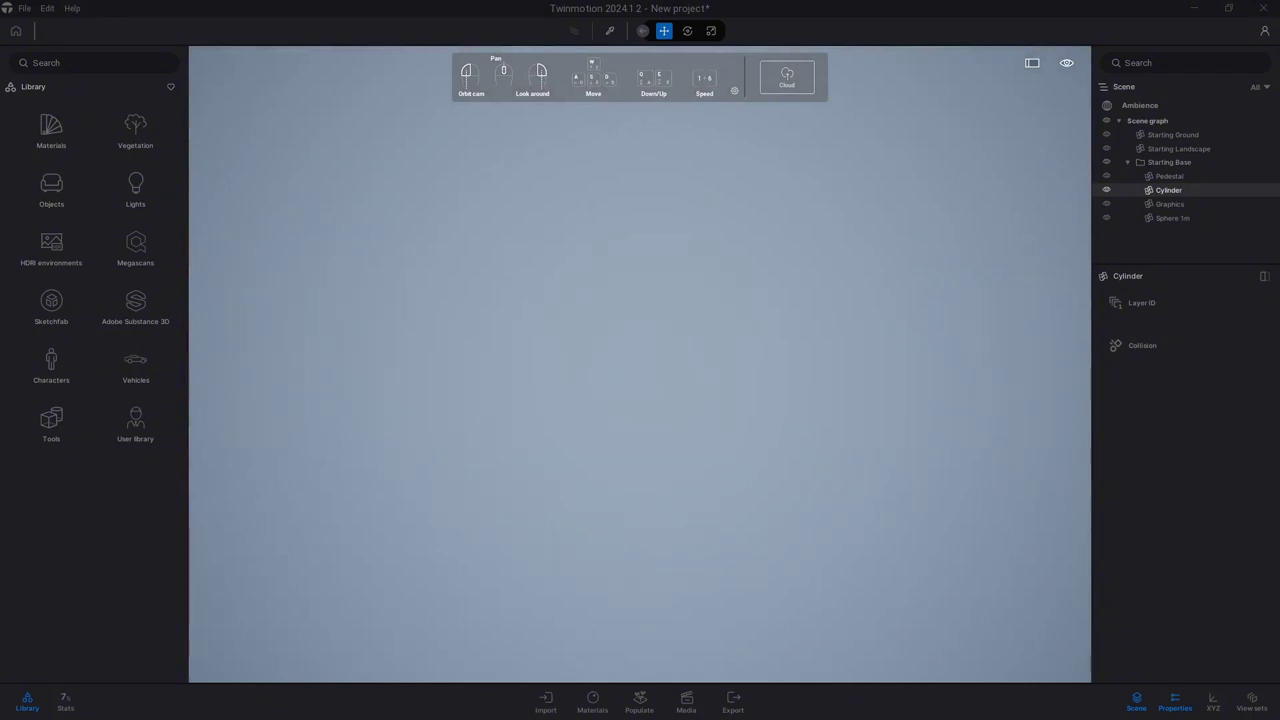
{"action": "left_click", "coordinate": [1194, 166]}
{"action": "left_click", "coordinate": [1195, 224]}
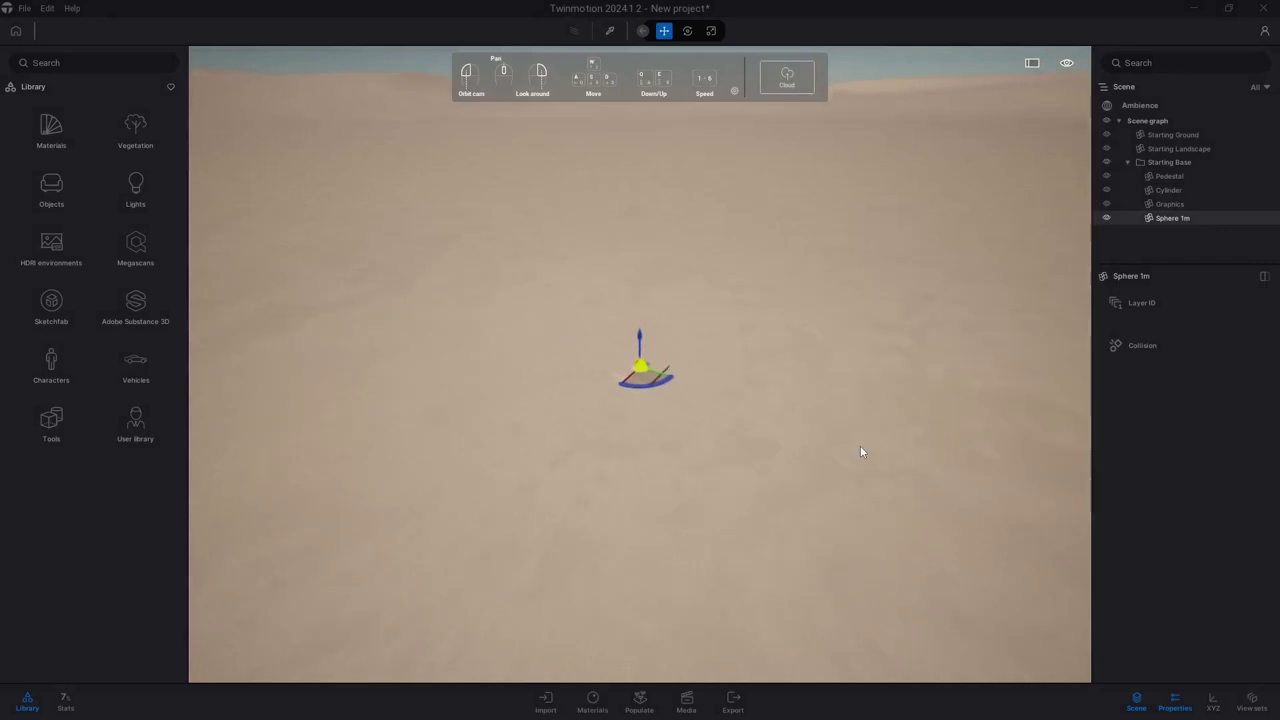
- Reselect Sphere 1m and focus the camera closely on it with F
{"action": "scroll", "coordinate": [860, 452], "scroll_direction": "down", "scroll_amount": 5}
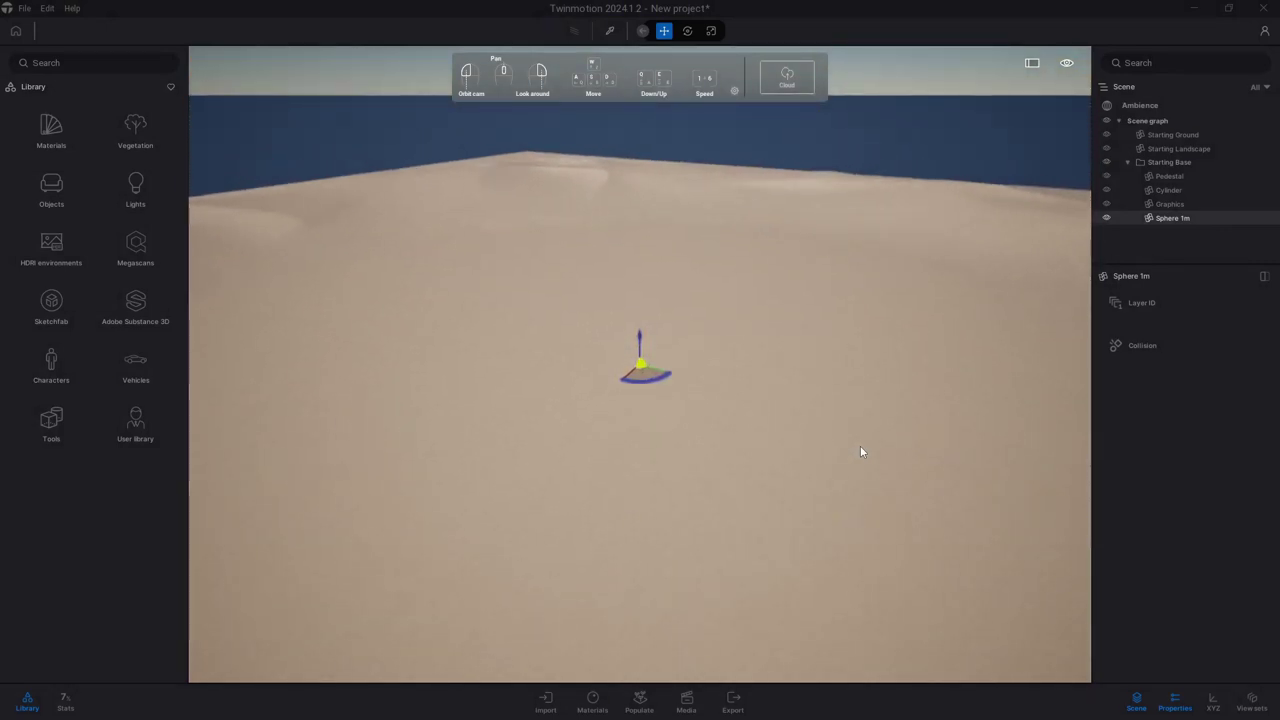
{"action": "key", "text": "Escape"}
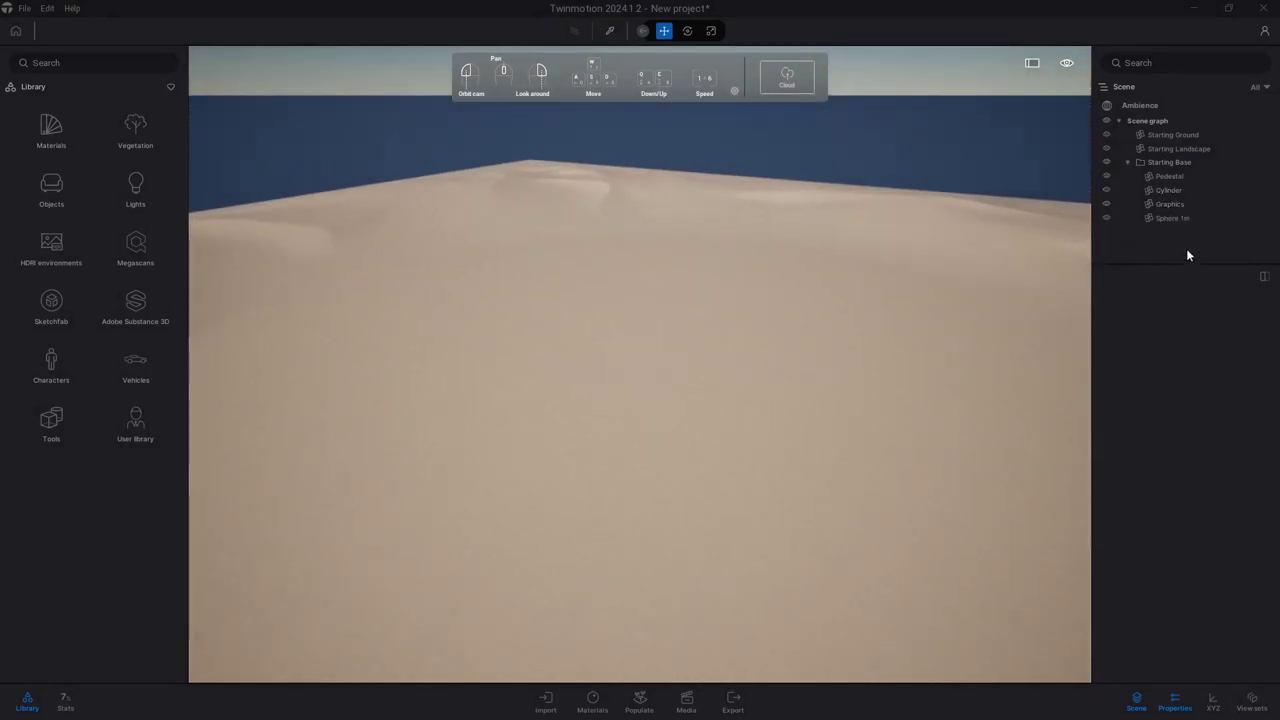
{"action": "left_click", "coordinate": [1201, 217]}
{"action": "key", "text": "f"}
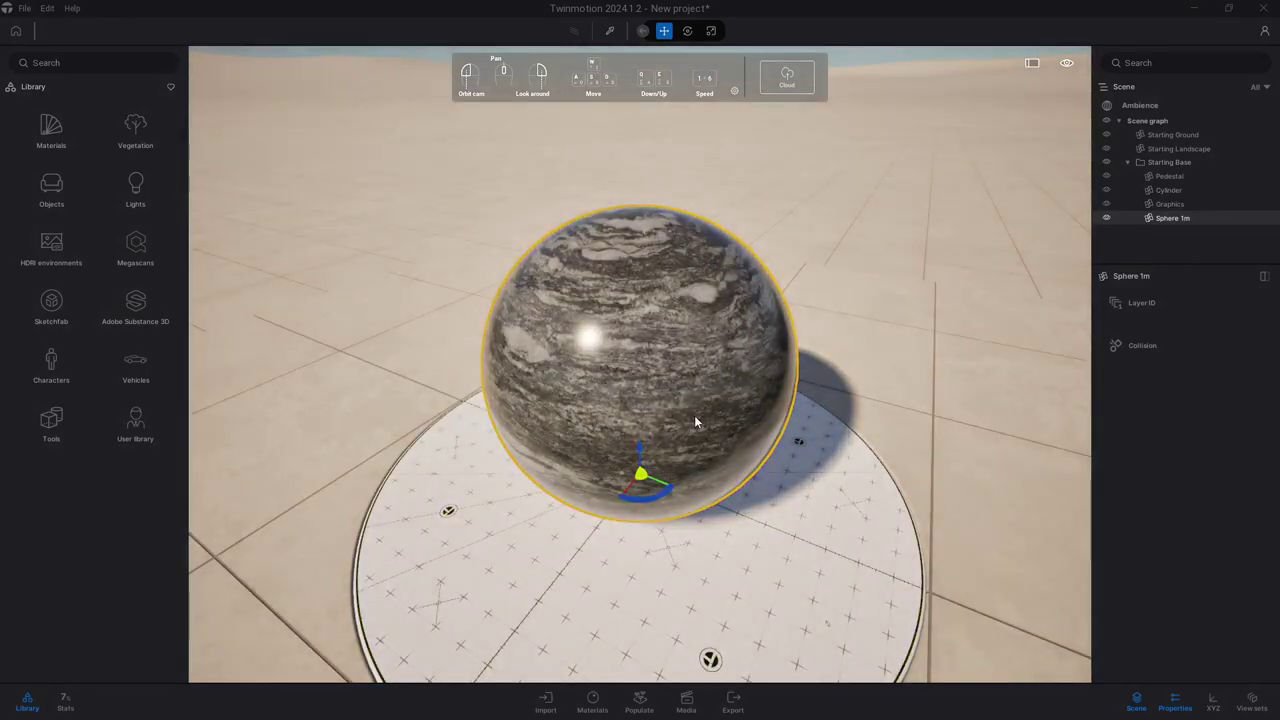